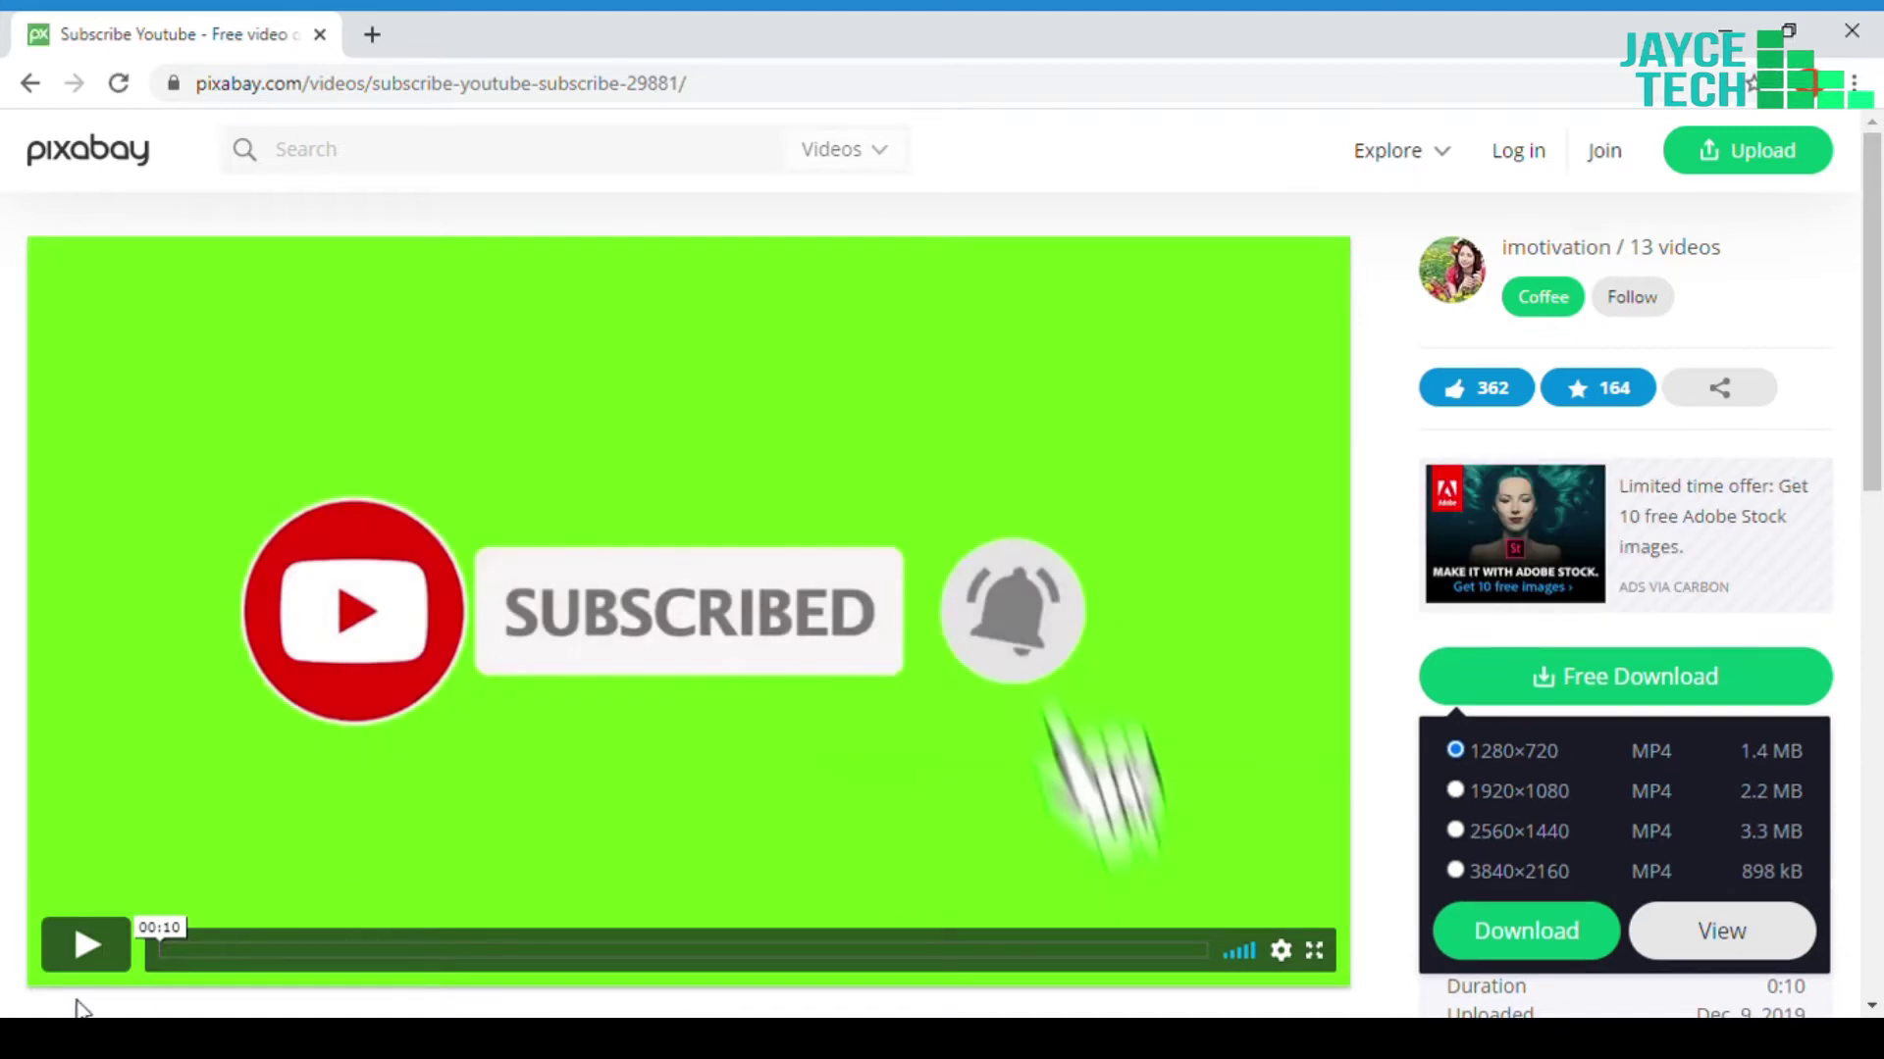
Preview the green-screen subscribe animation and download it as a 1280×720 MP4
left_click(99, 950)
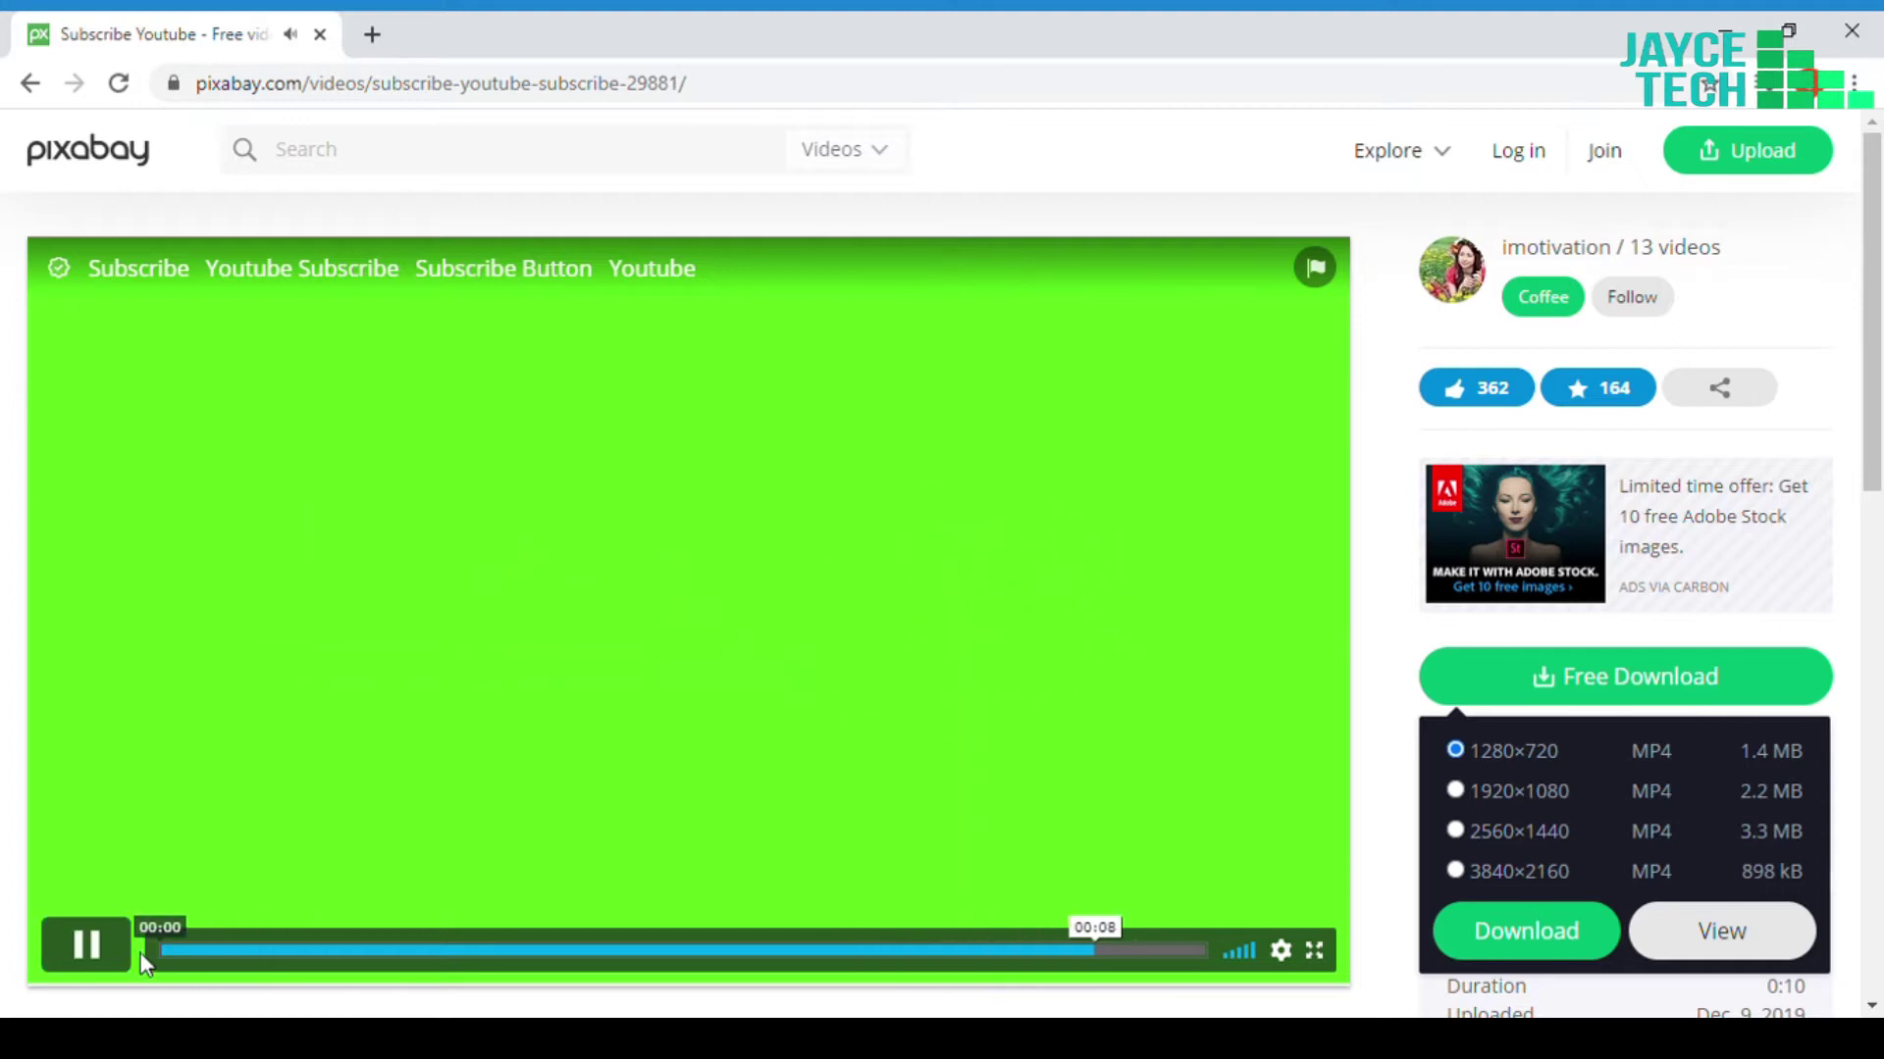
left_click(114, 961)
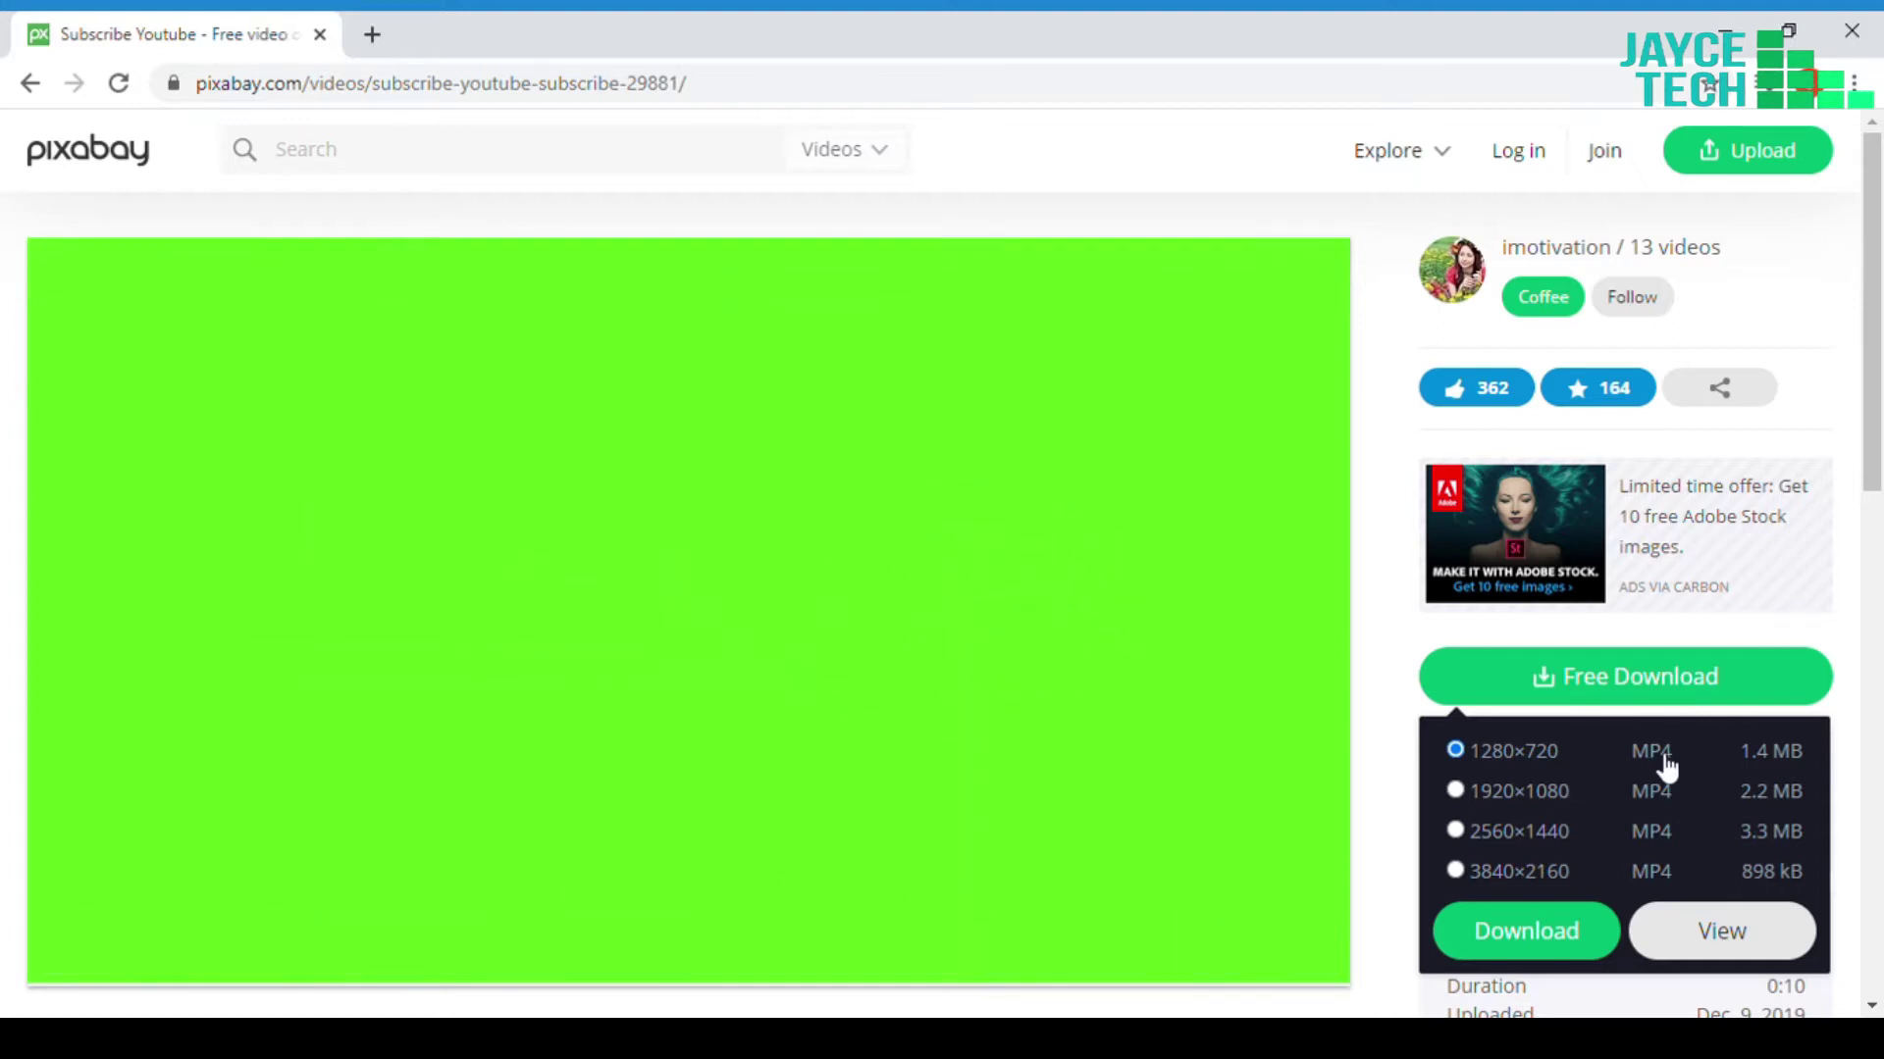
left_click(1501, 932)
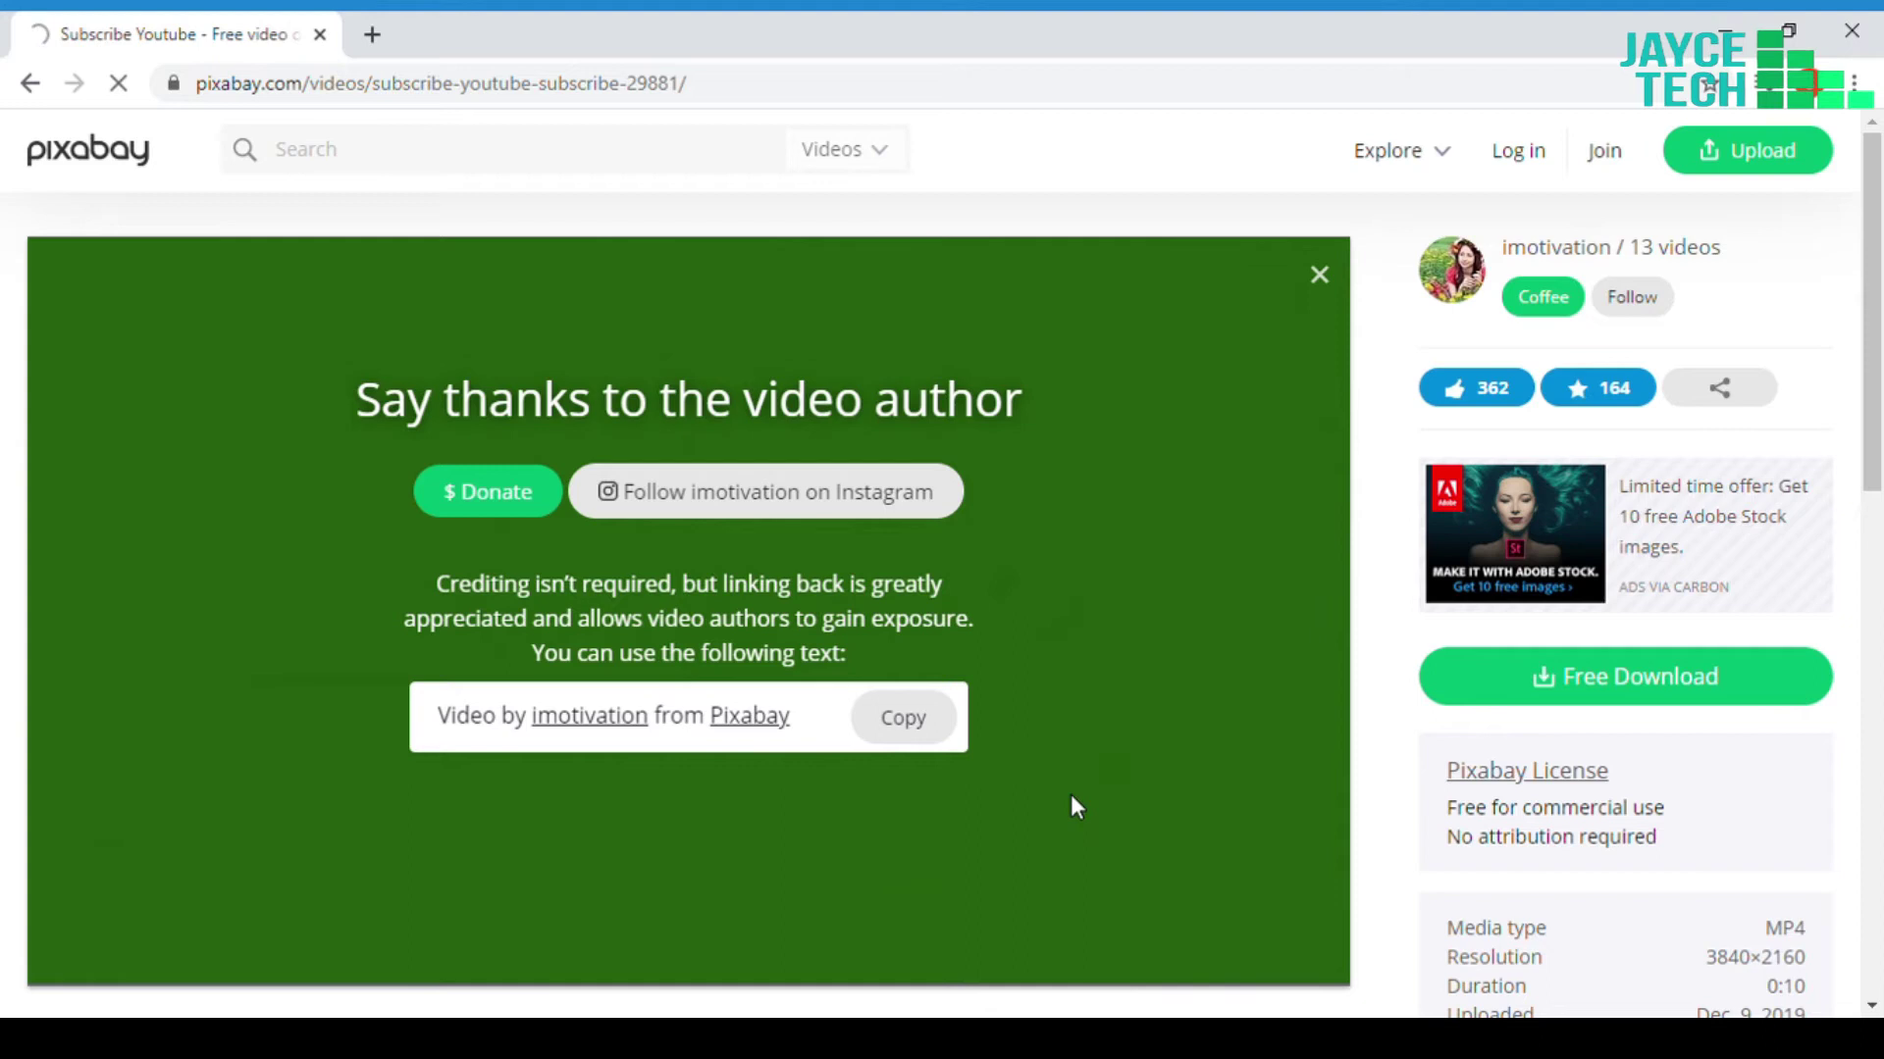
scroll(869, 824, "down", 3)
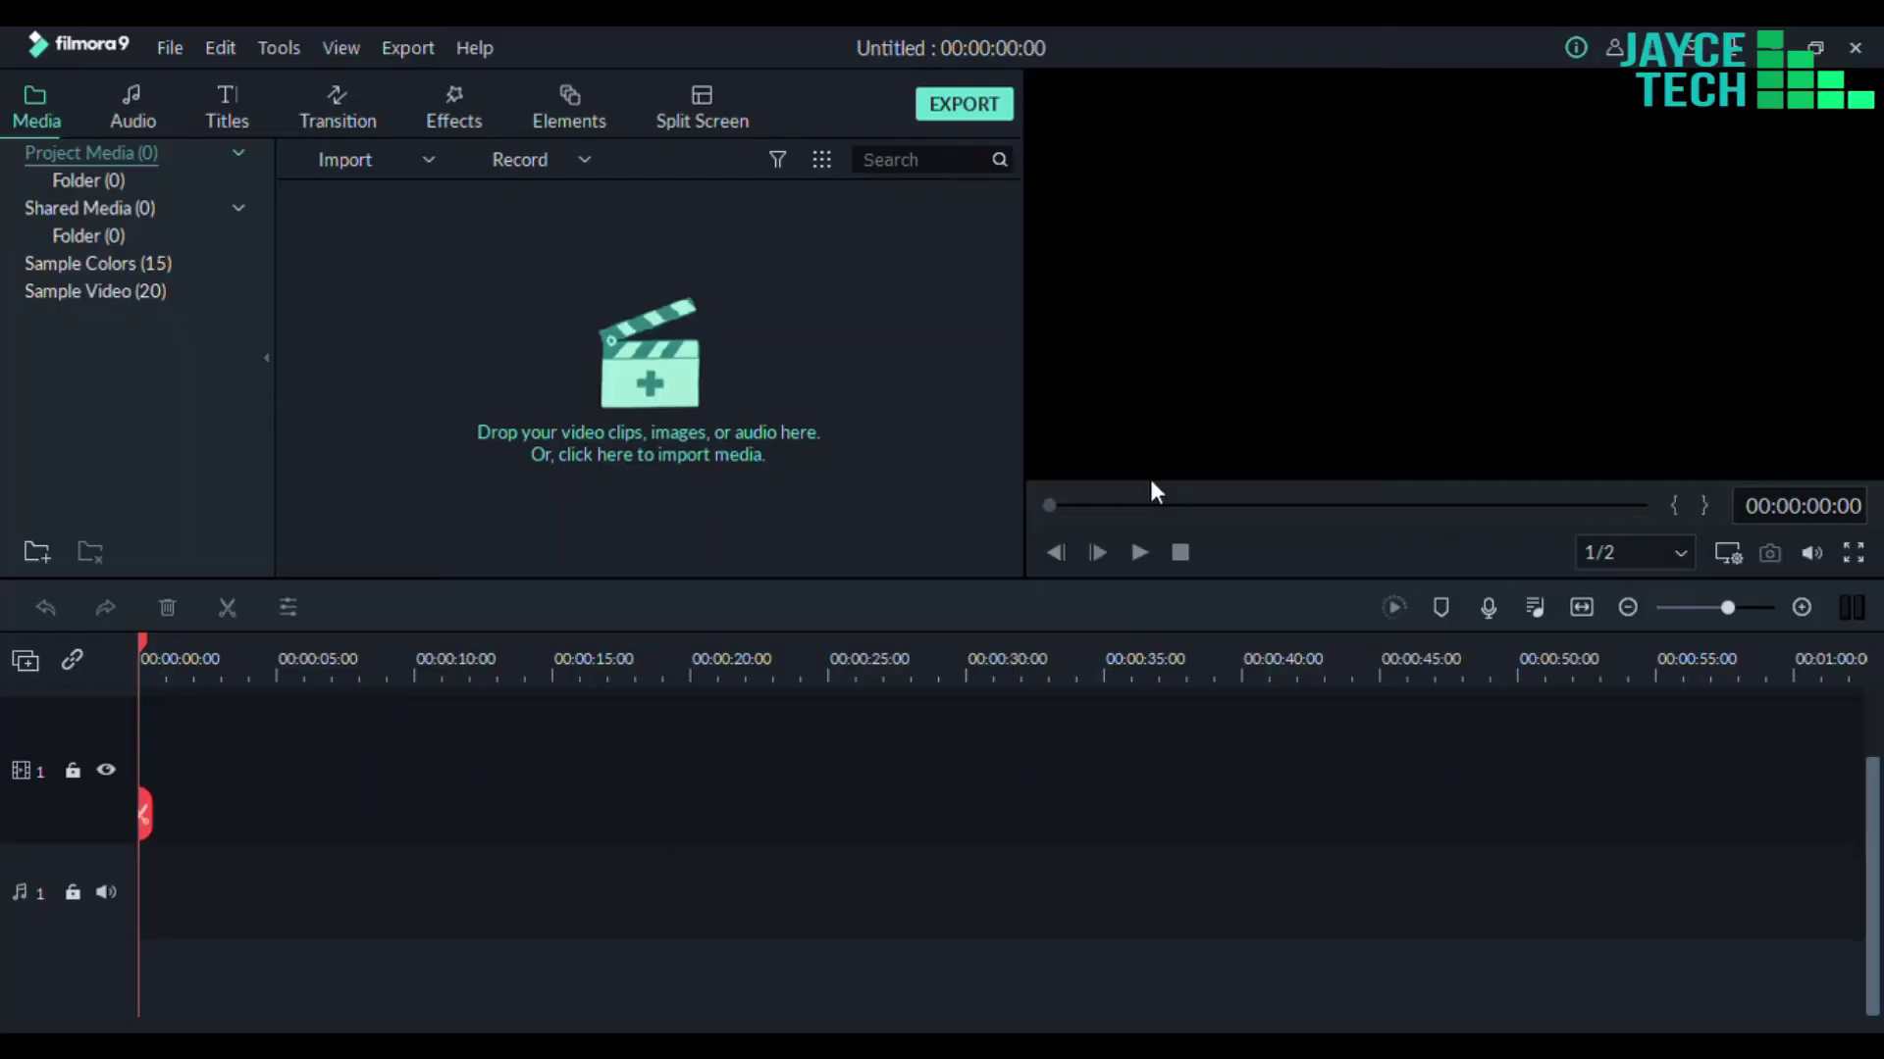
Switch to Filmora9, import Subscribe - 29881 and burj_spectators into the project media, and remove the mixkit-dubai-burj-khalifa clip
left_click(500, 384)
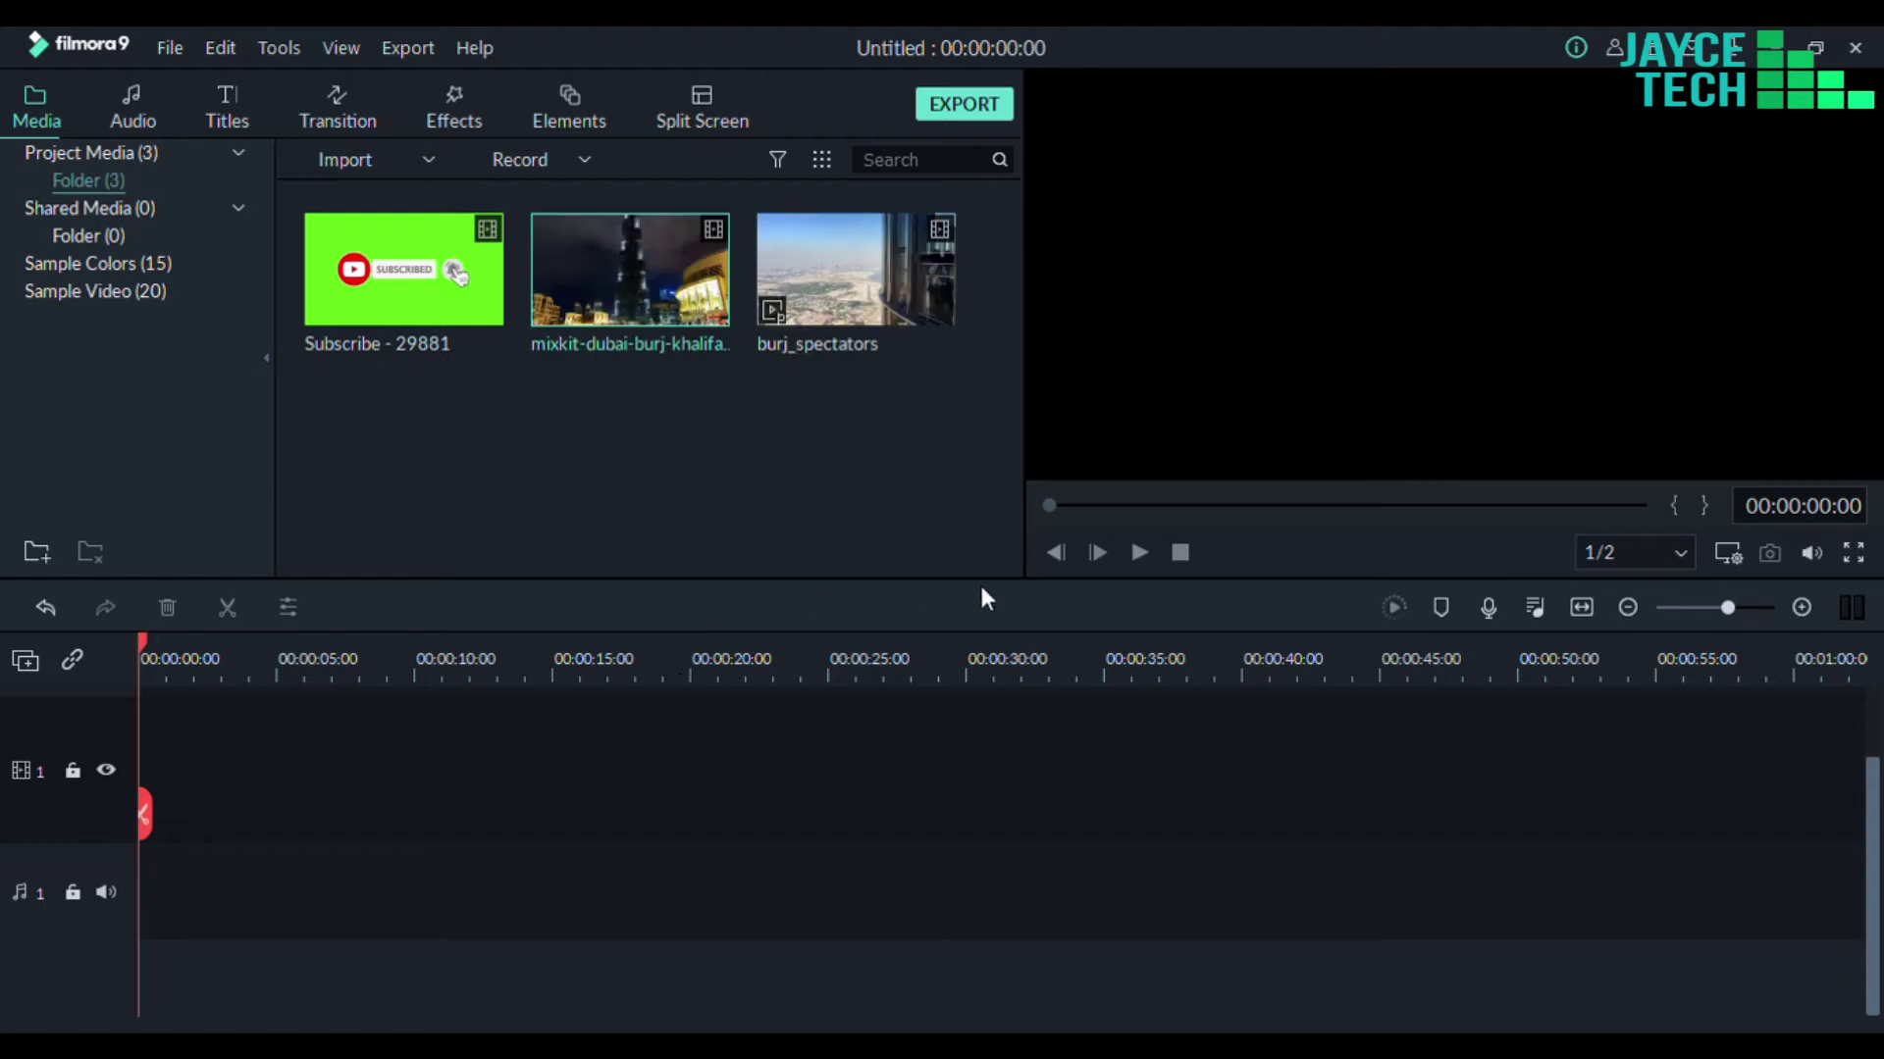
key("Delete")
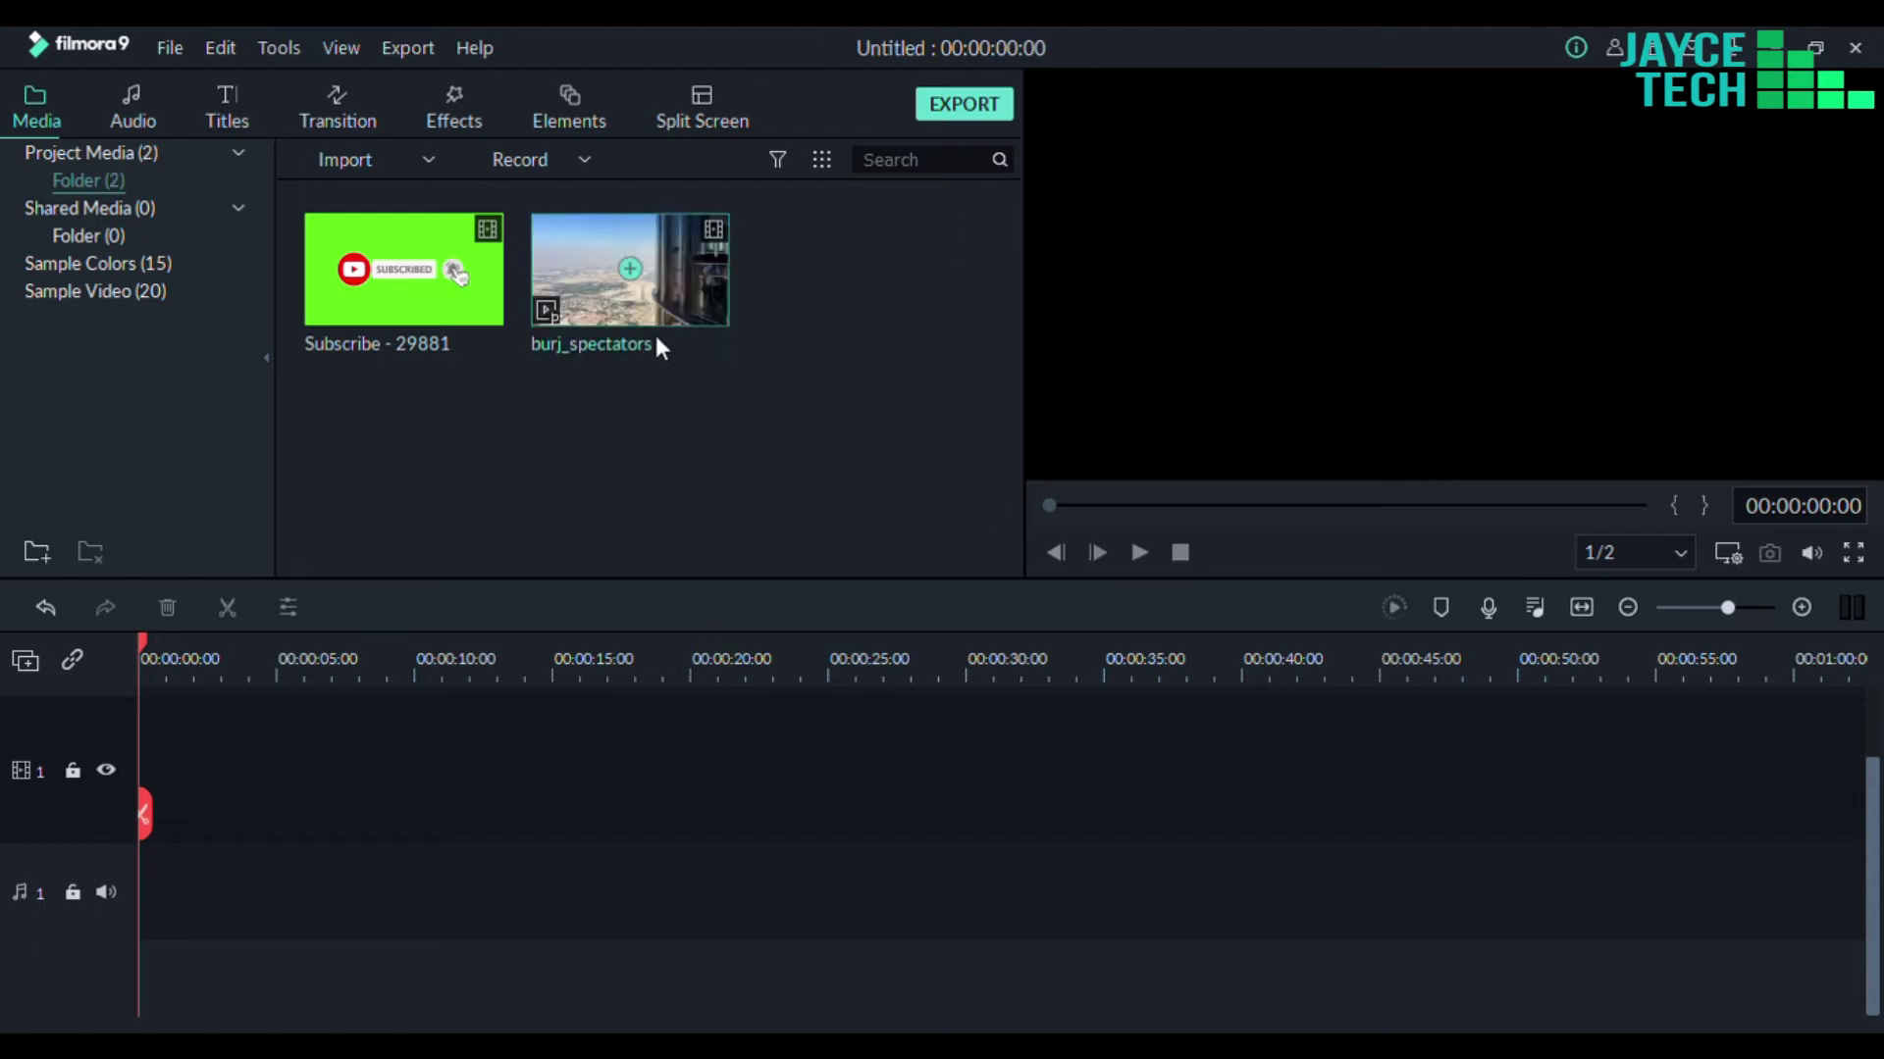
Place the burj_spectators clip at the start of video track 1 and play it back
left_click_drag(655, 296, 96, 748)
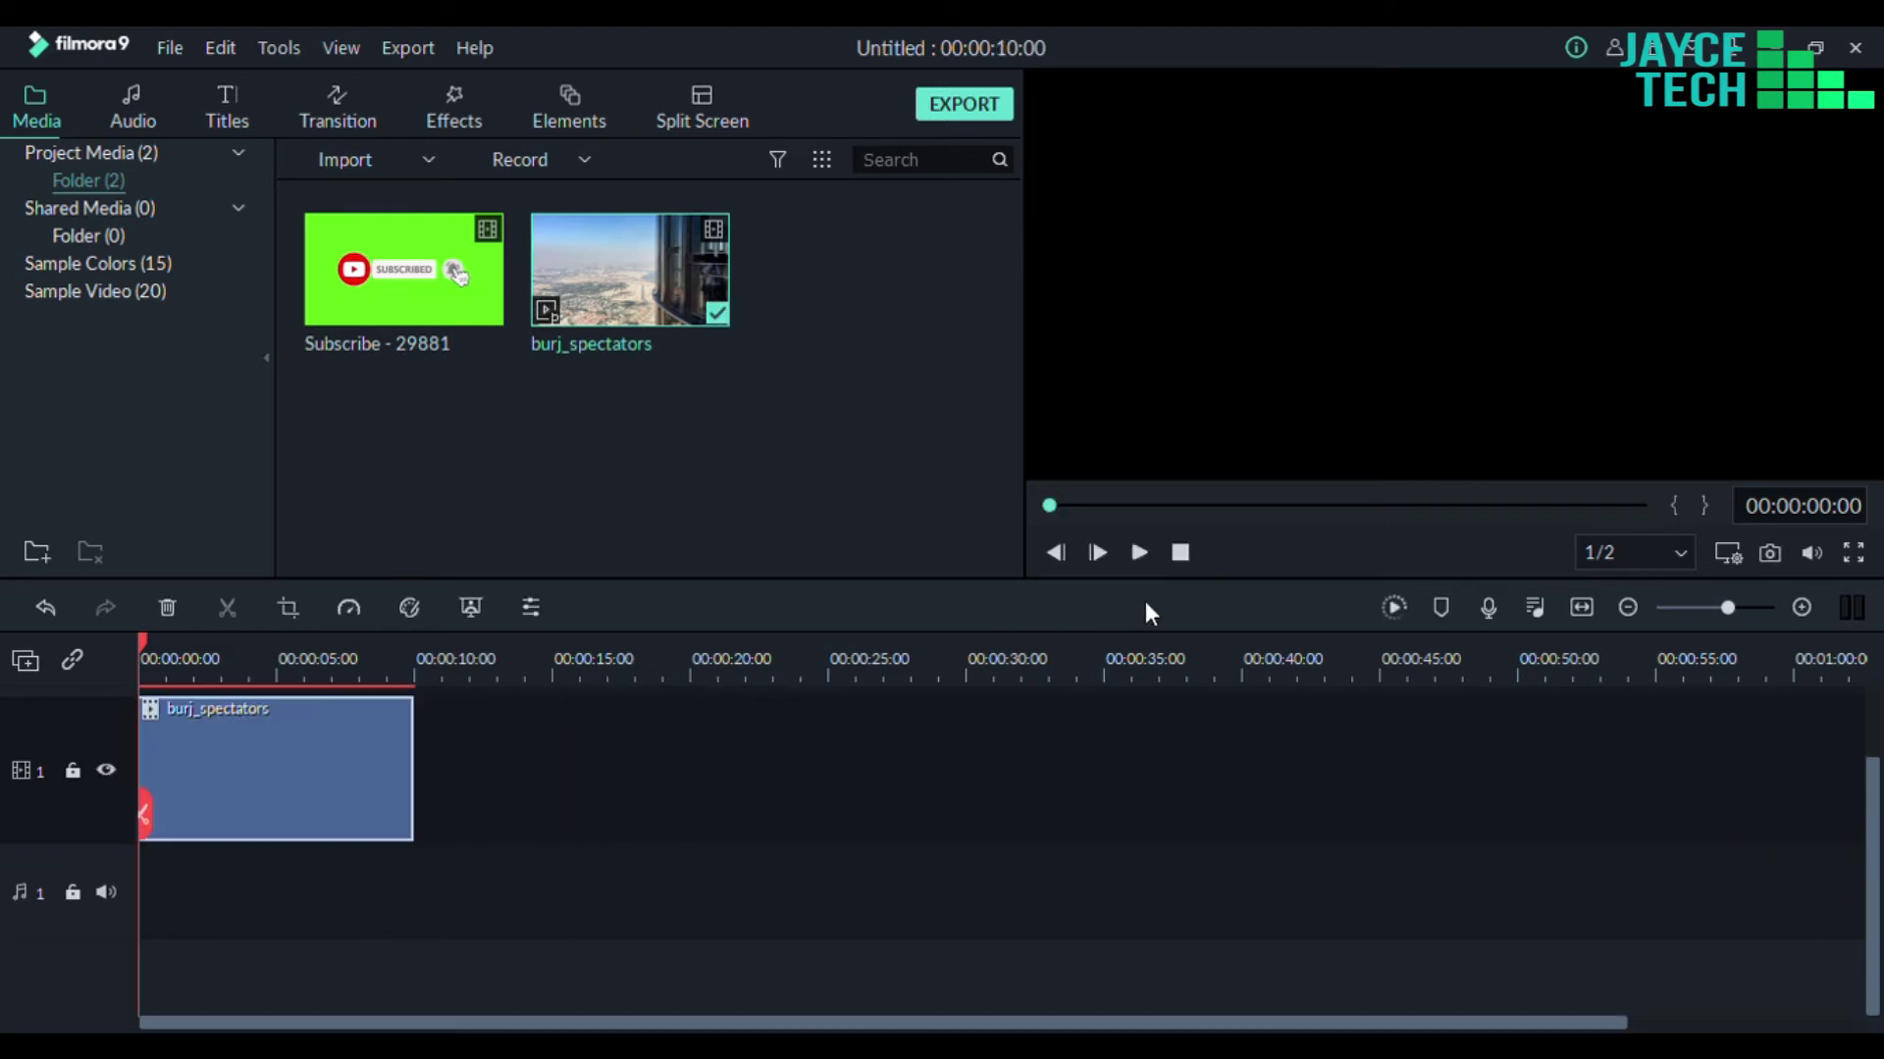
key("space")
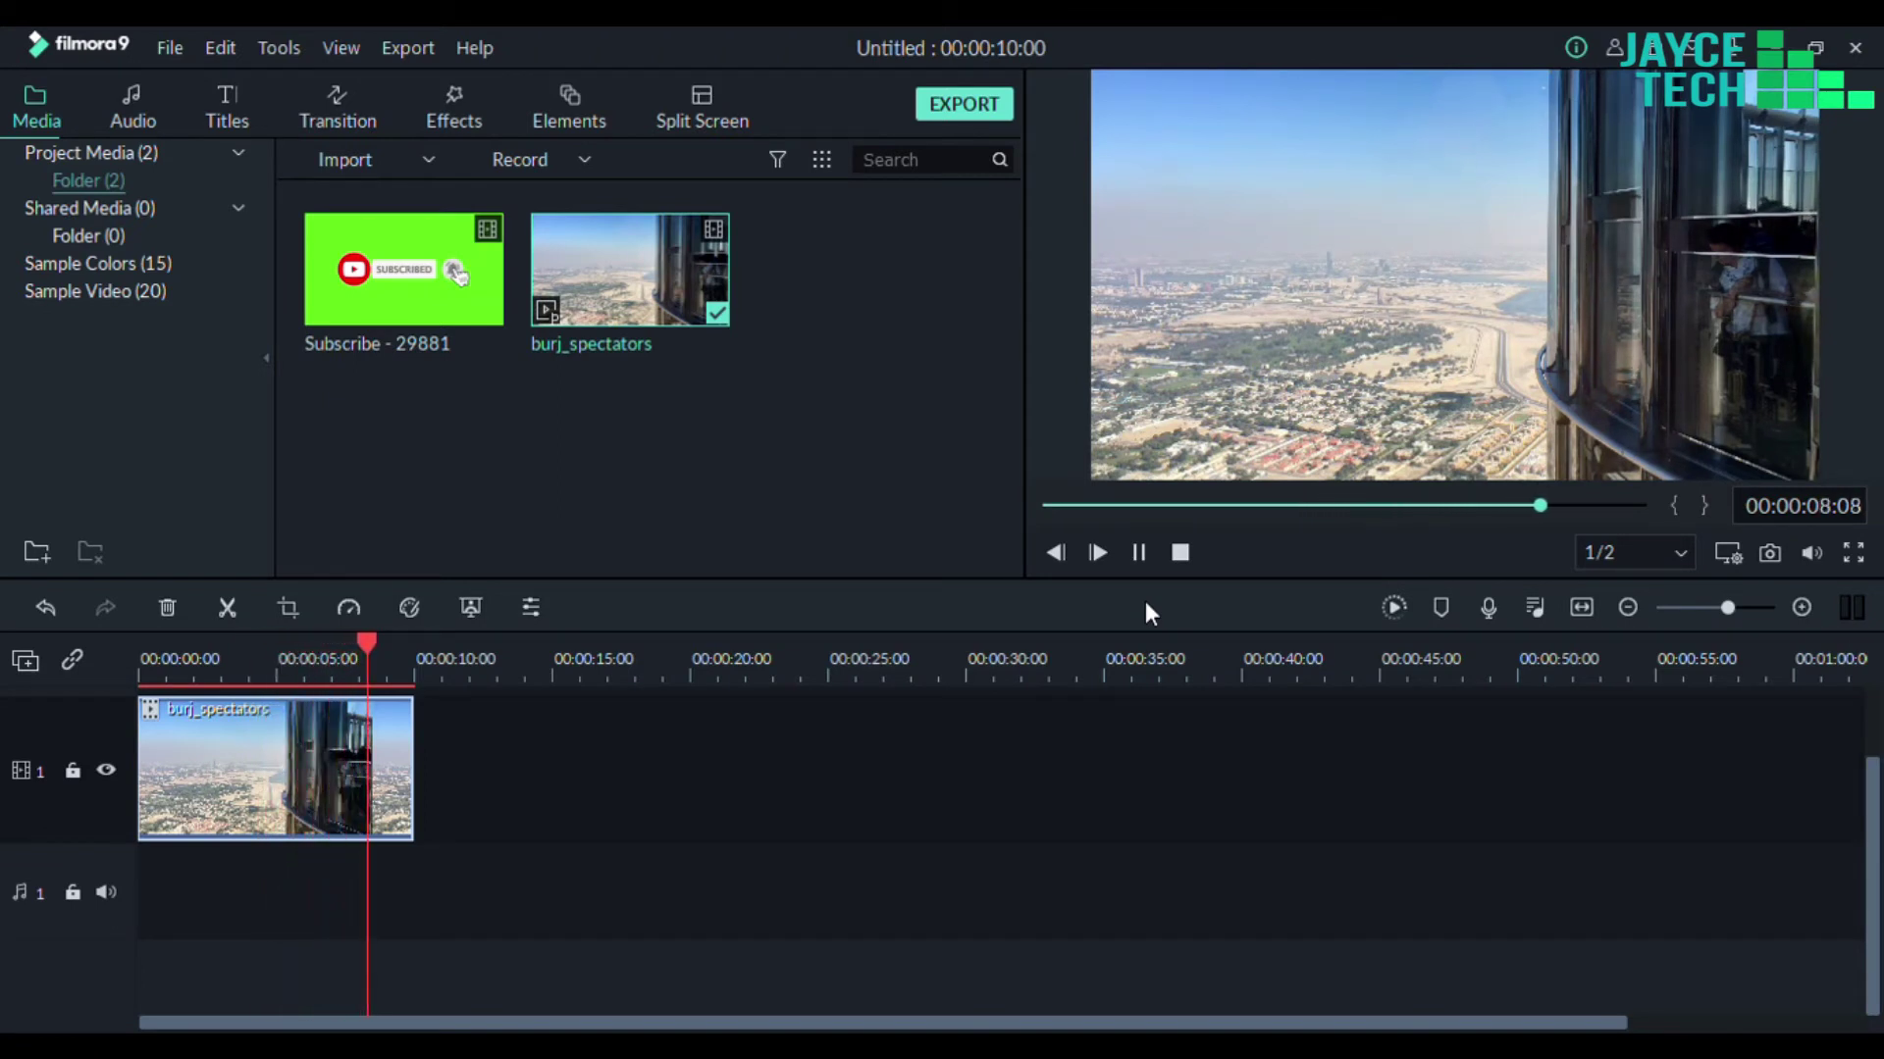
key("space")
Place the Subscribe - 29881 clip at the start of video track 2, above burj_spectators, and play it back
left_click_drag(479, 322, 131, 717)
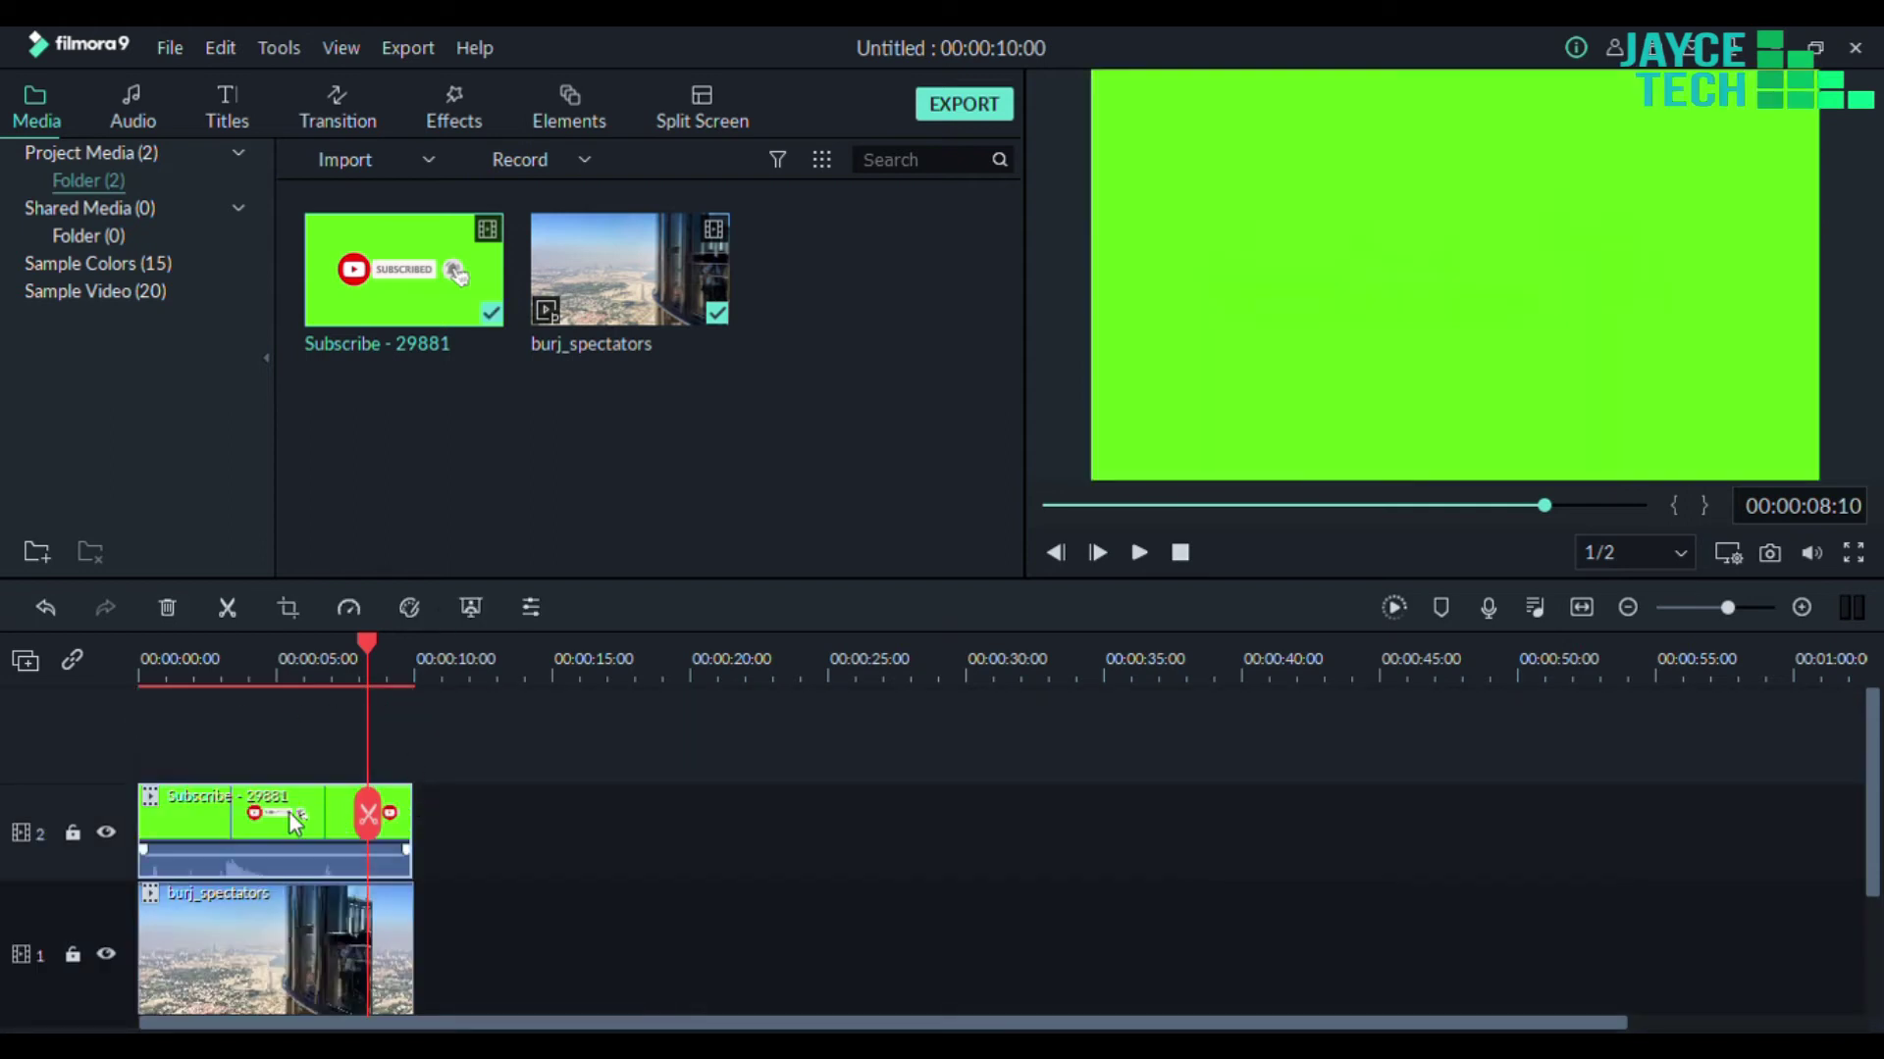
key("space")
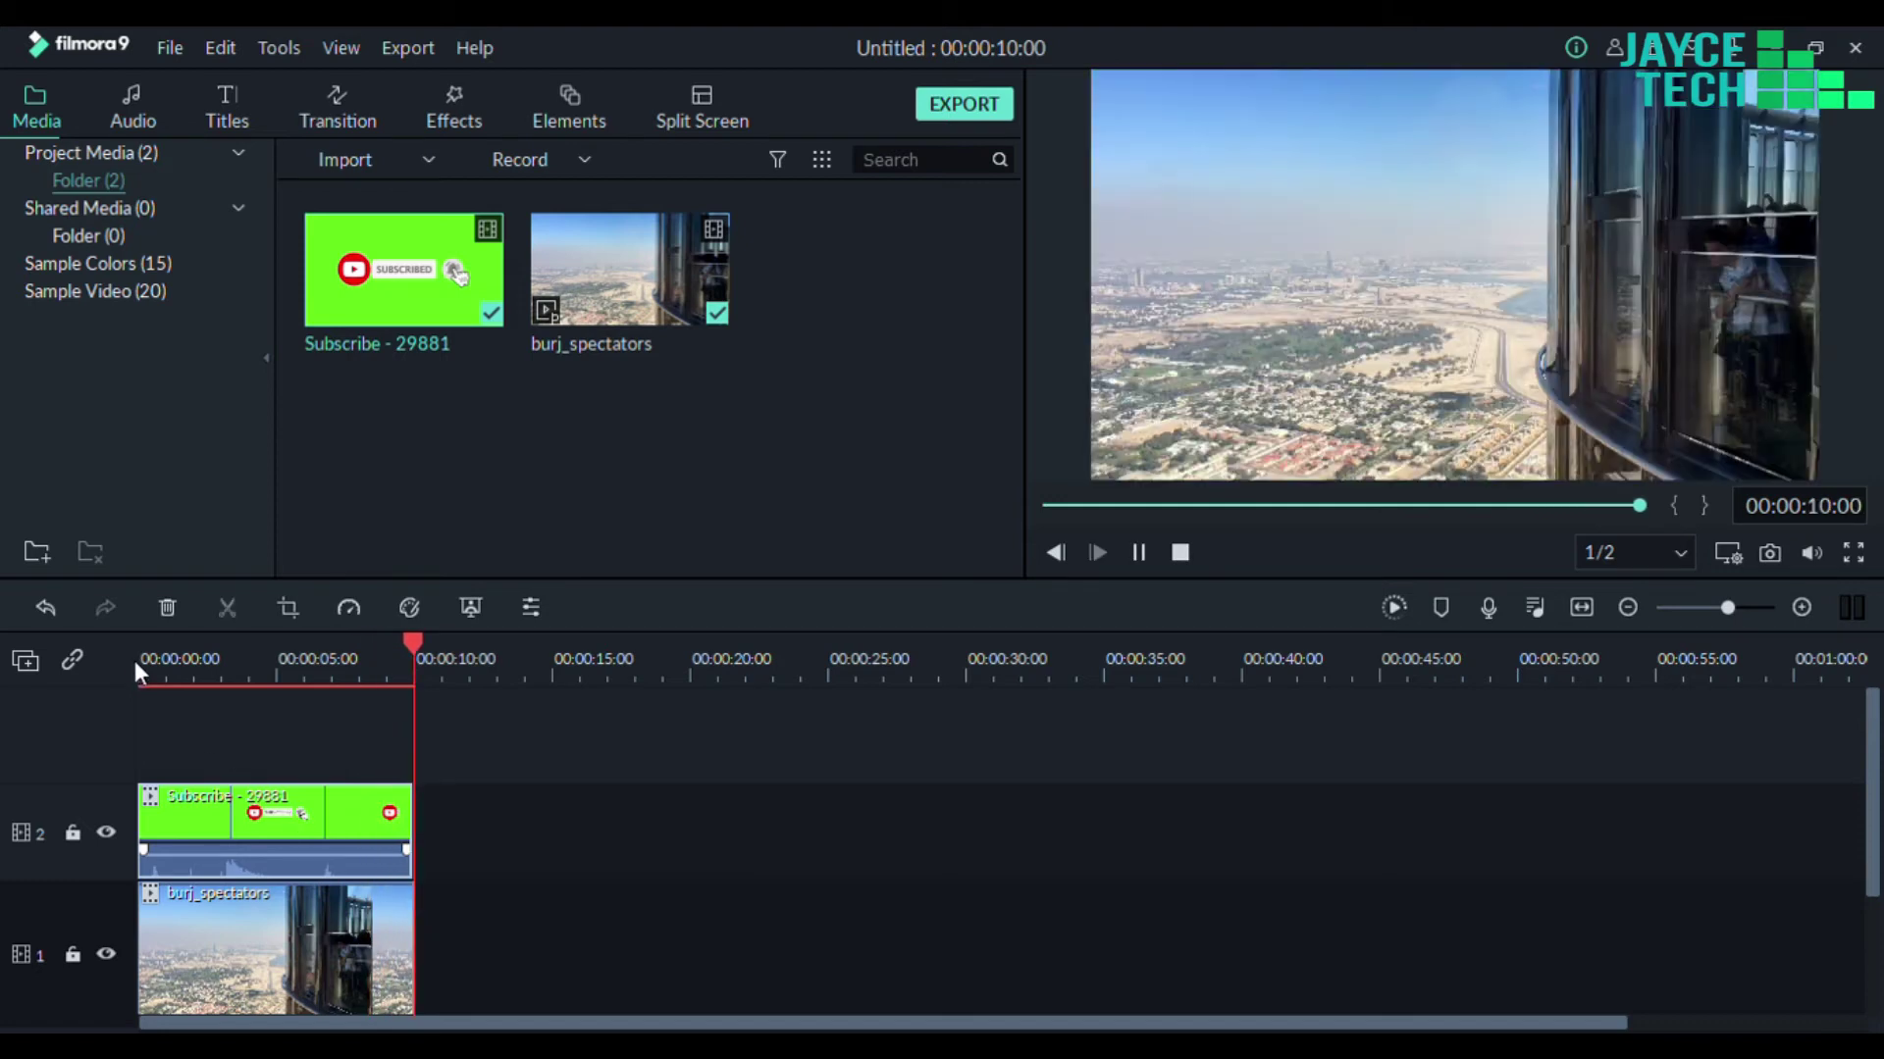
left_click(165, 665)
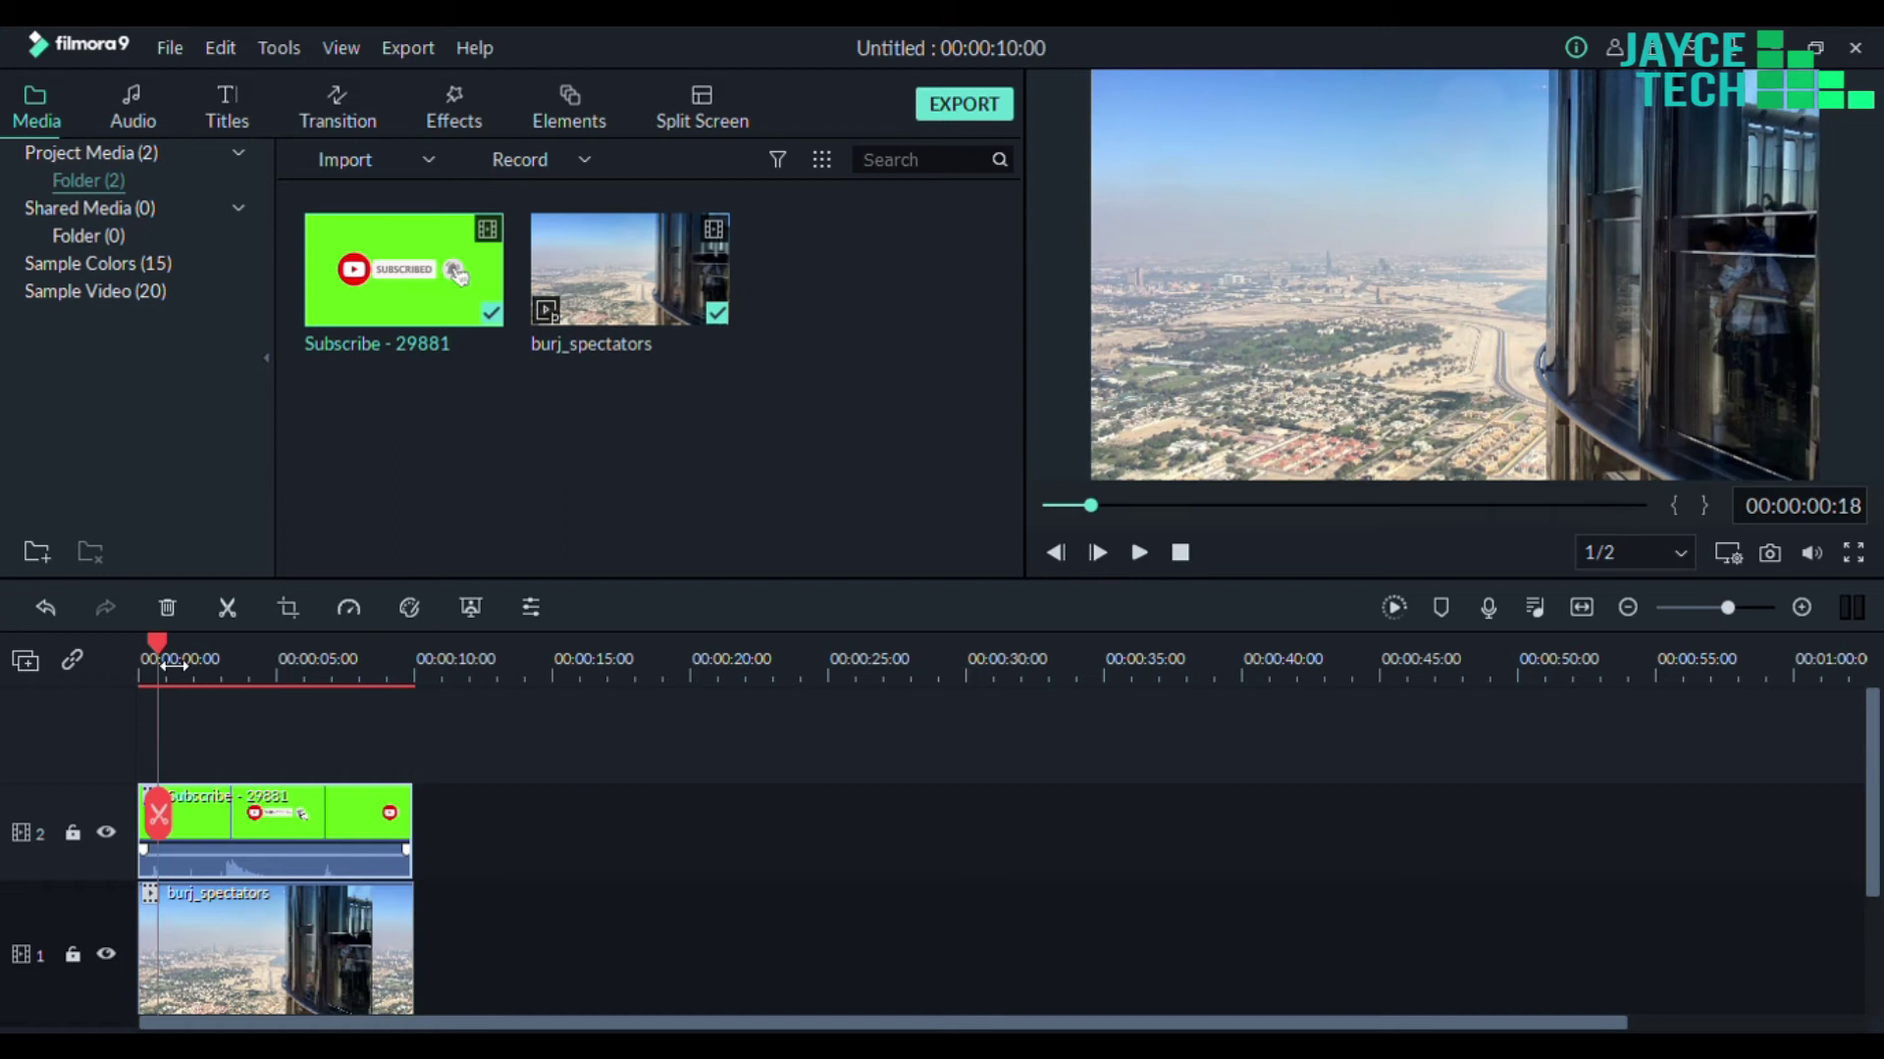
key("space")
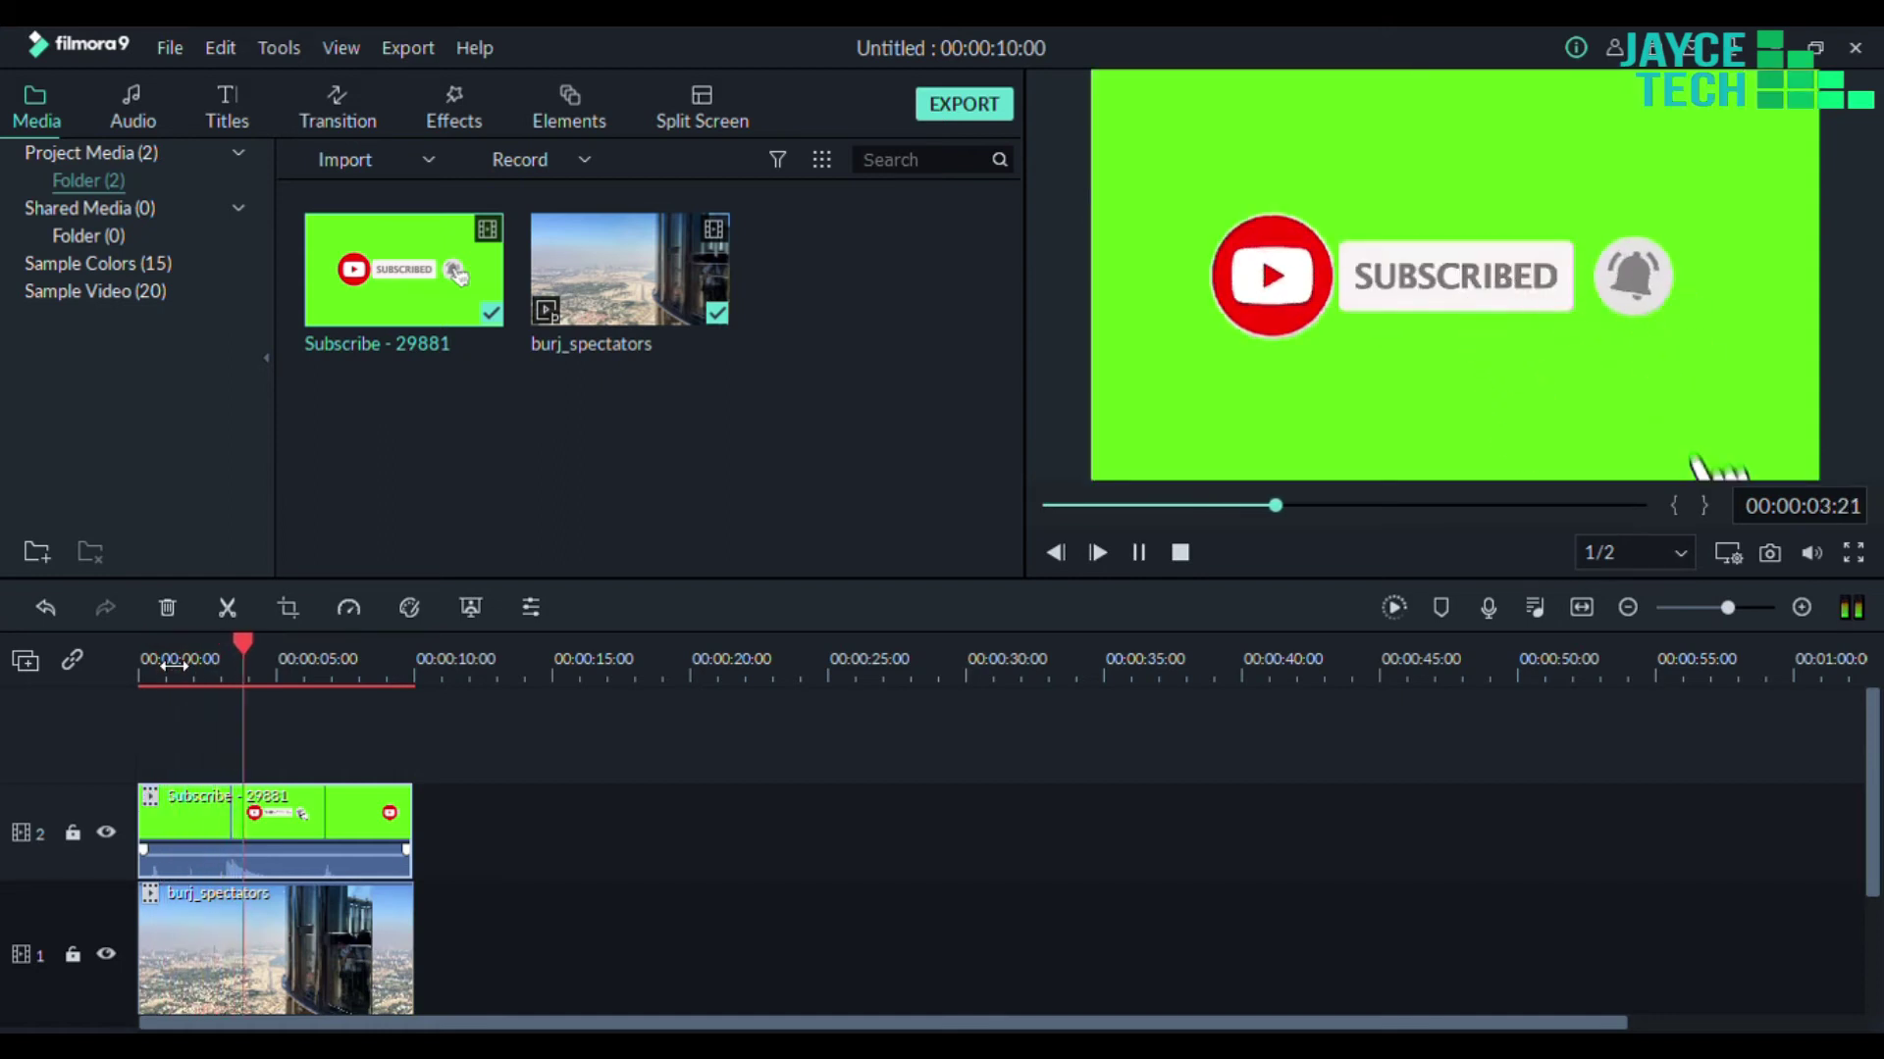
key("space")
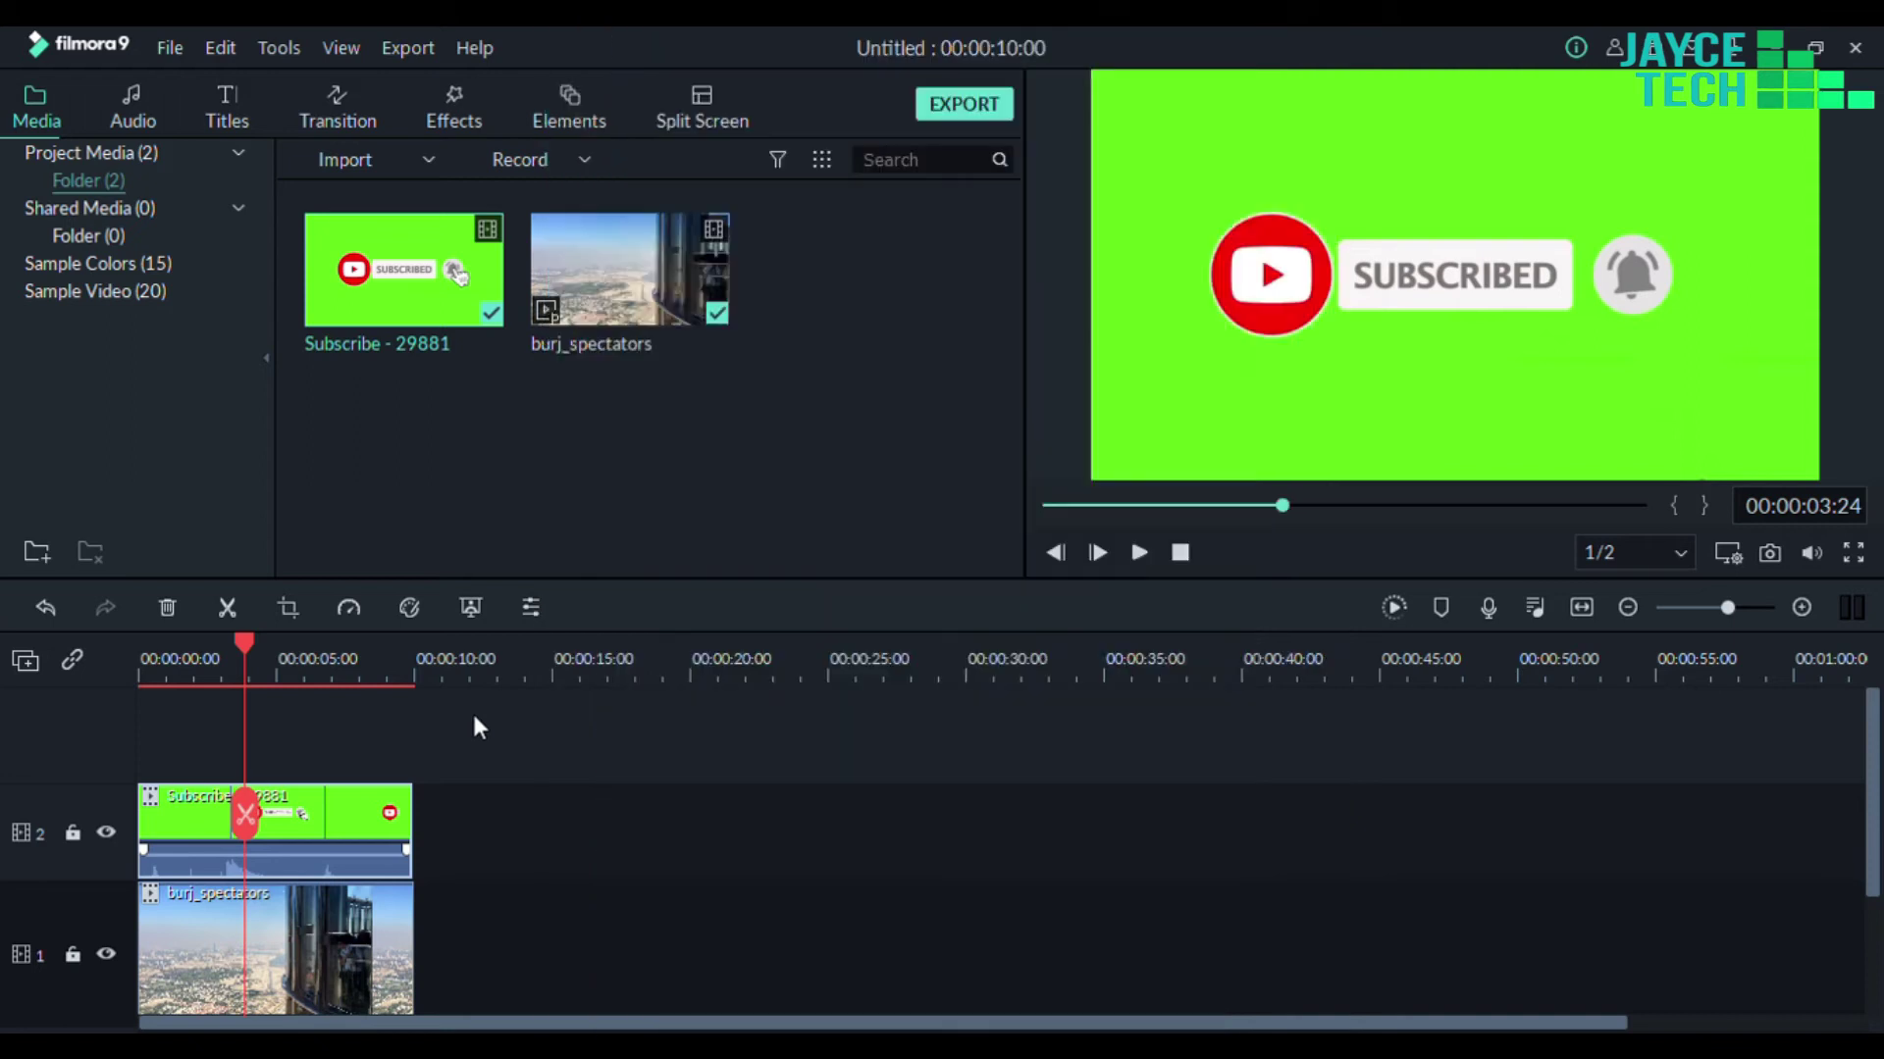
Remove the Subscribe clip's green background with Chroma Key and play the composite from the start
key("ctrl+alt+g")
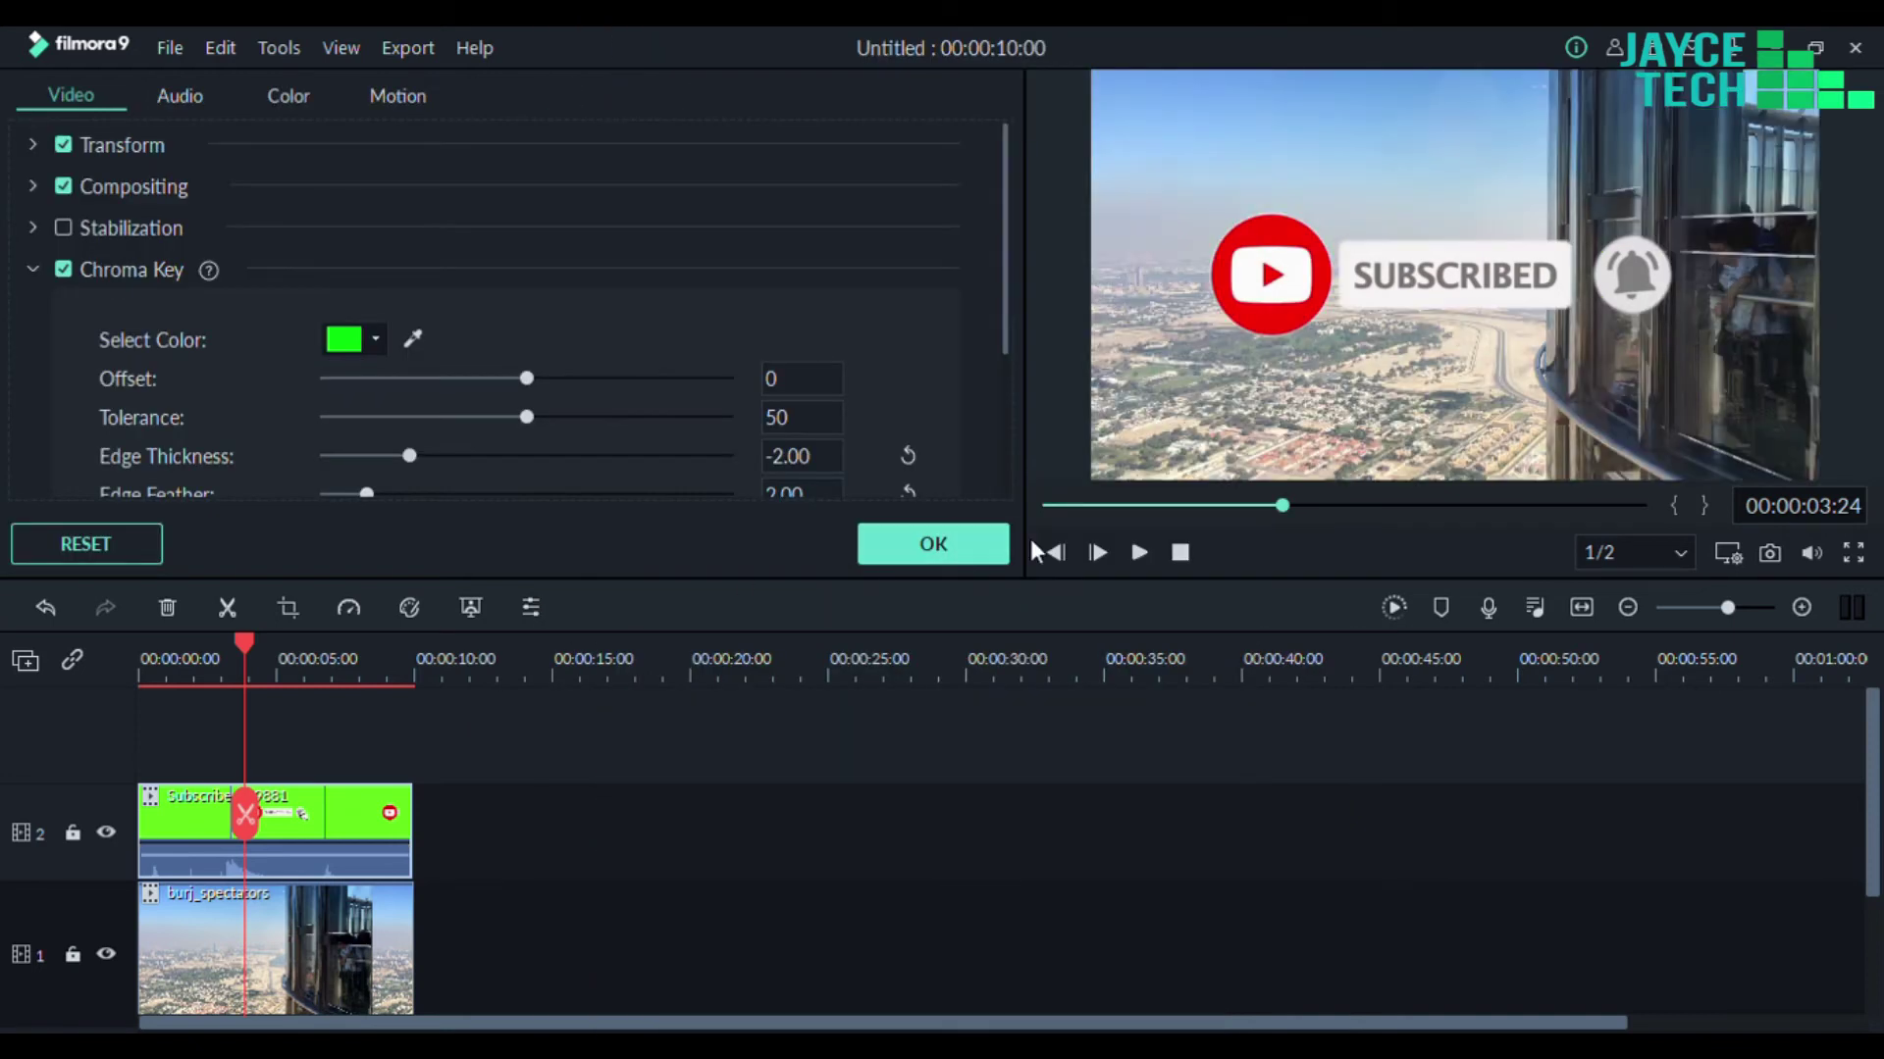
left_click(976, 543)
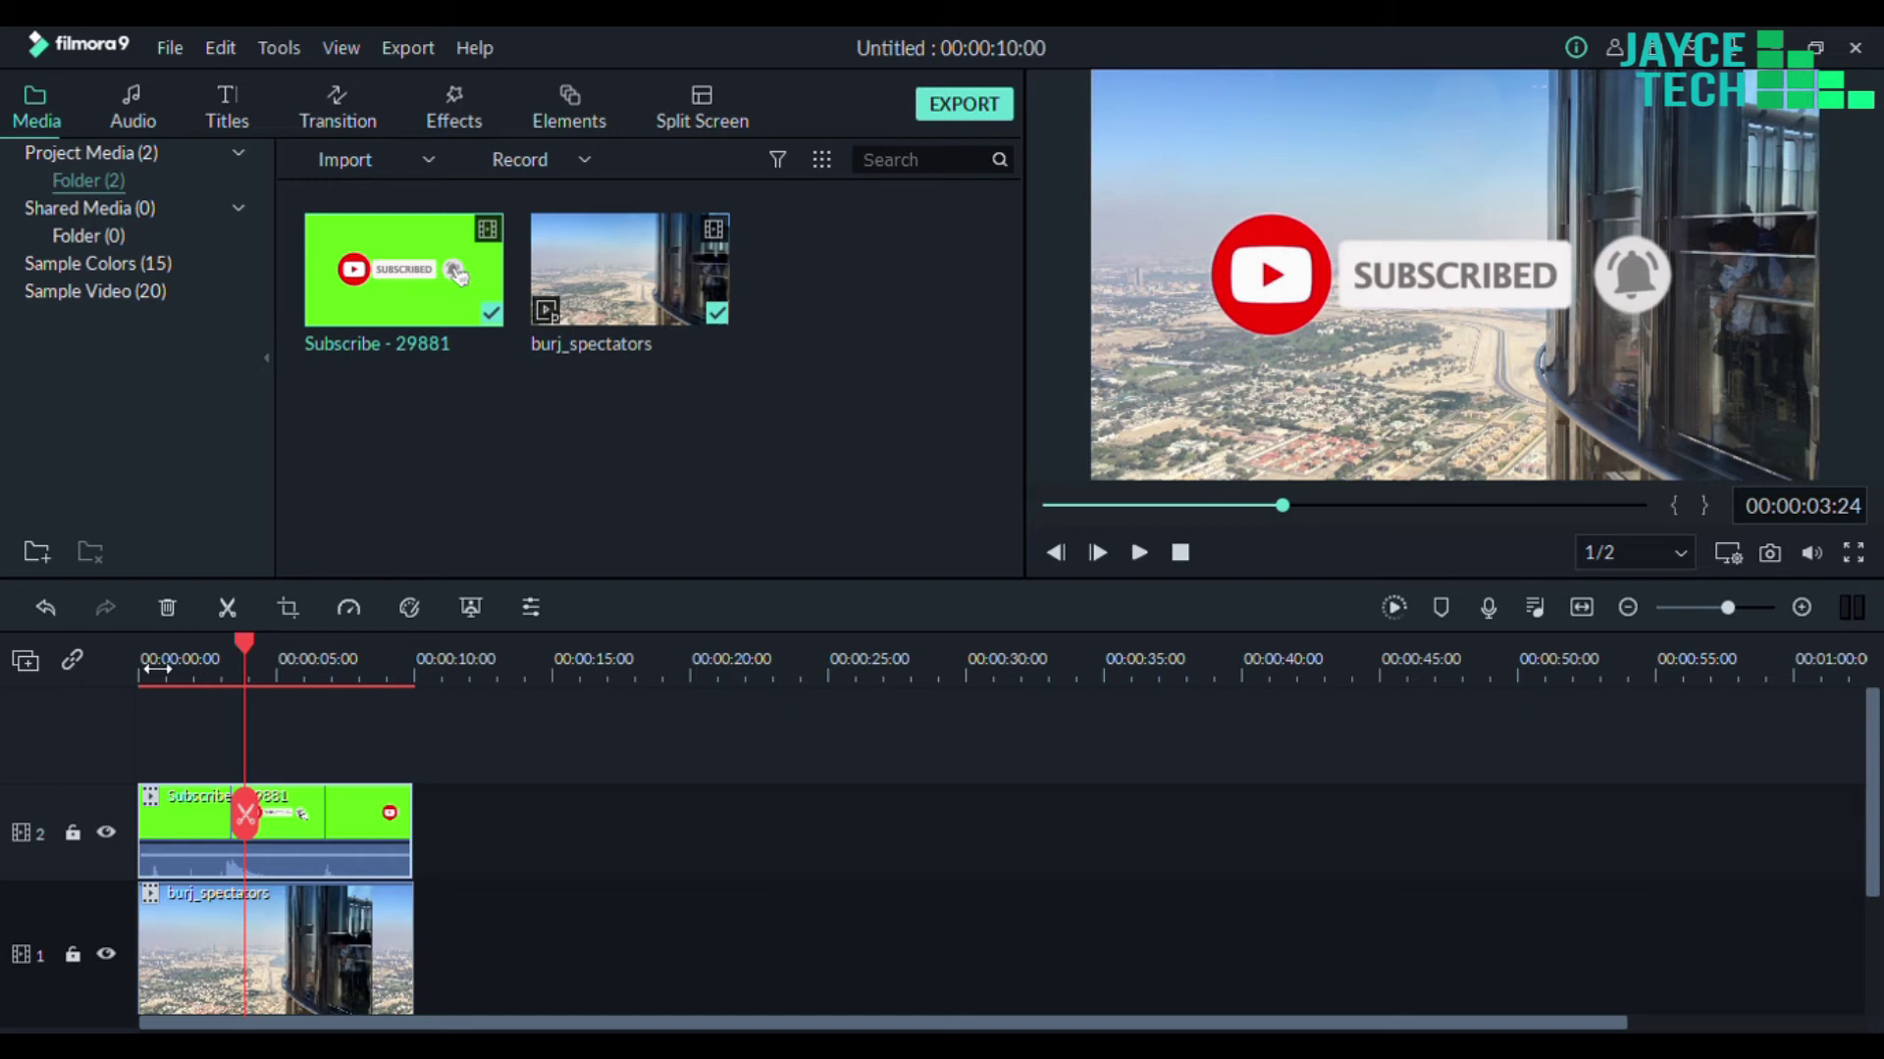
key("Home")
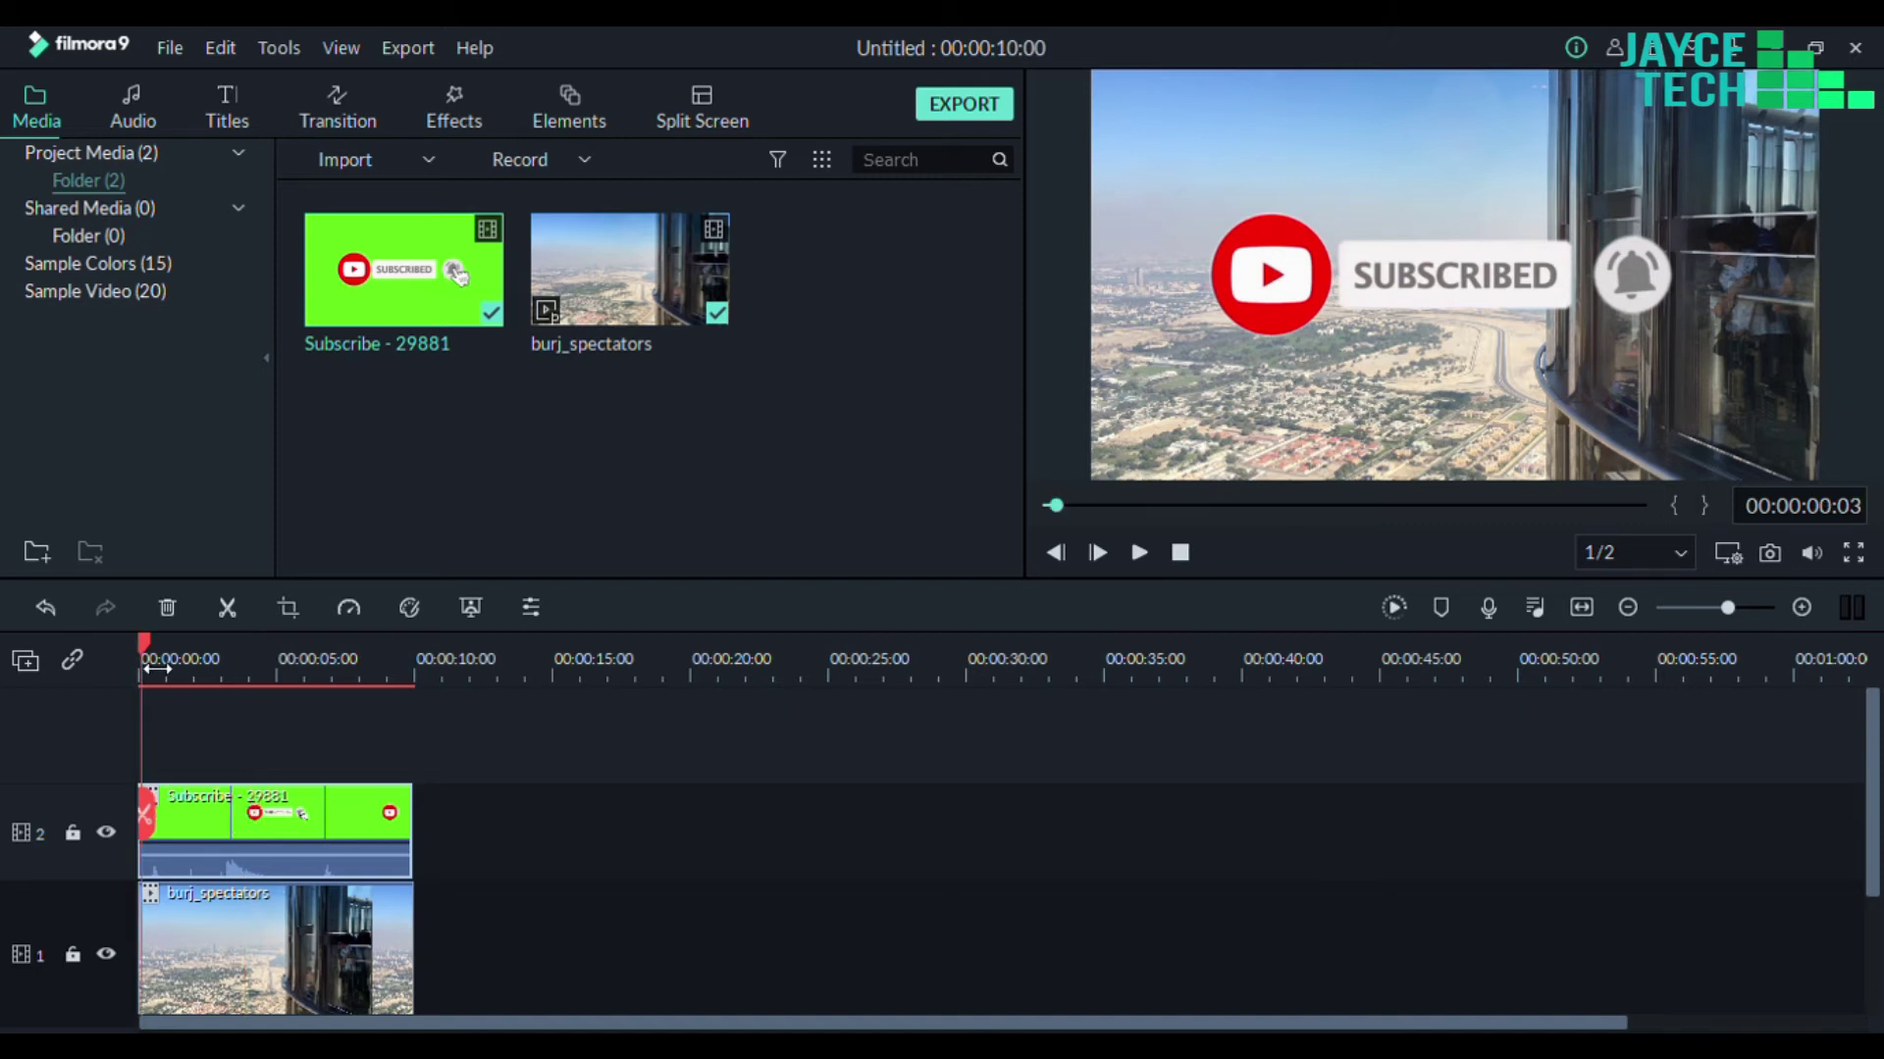
key("space")
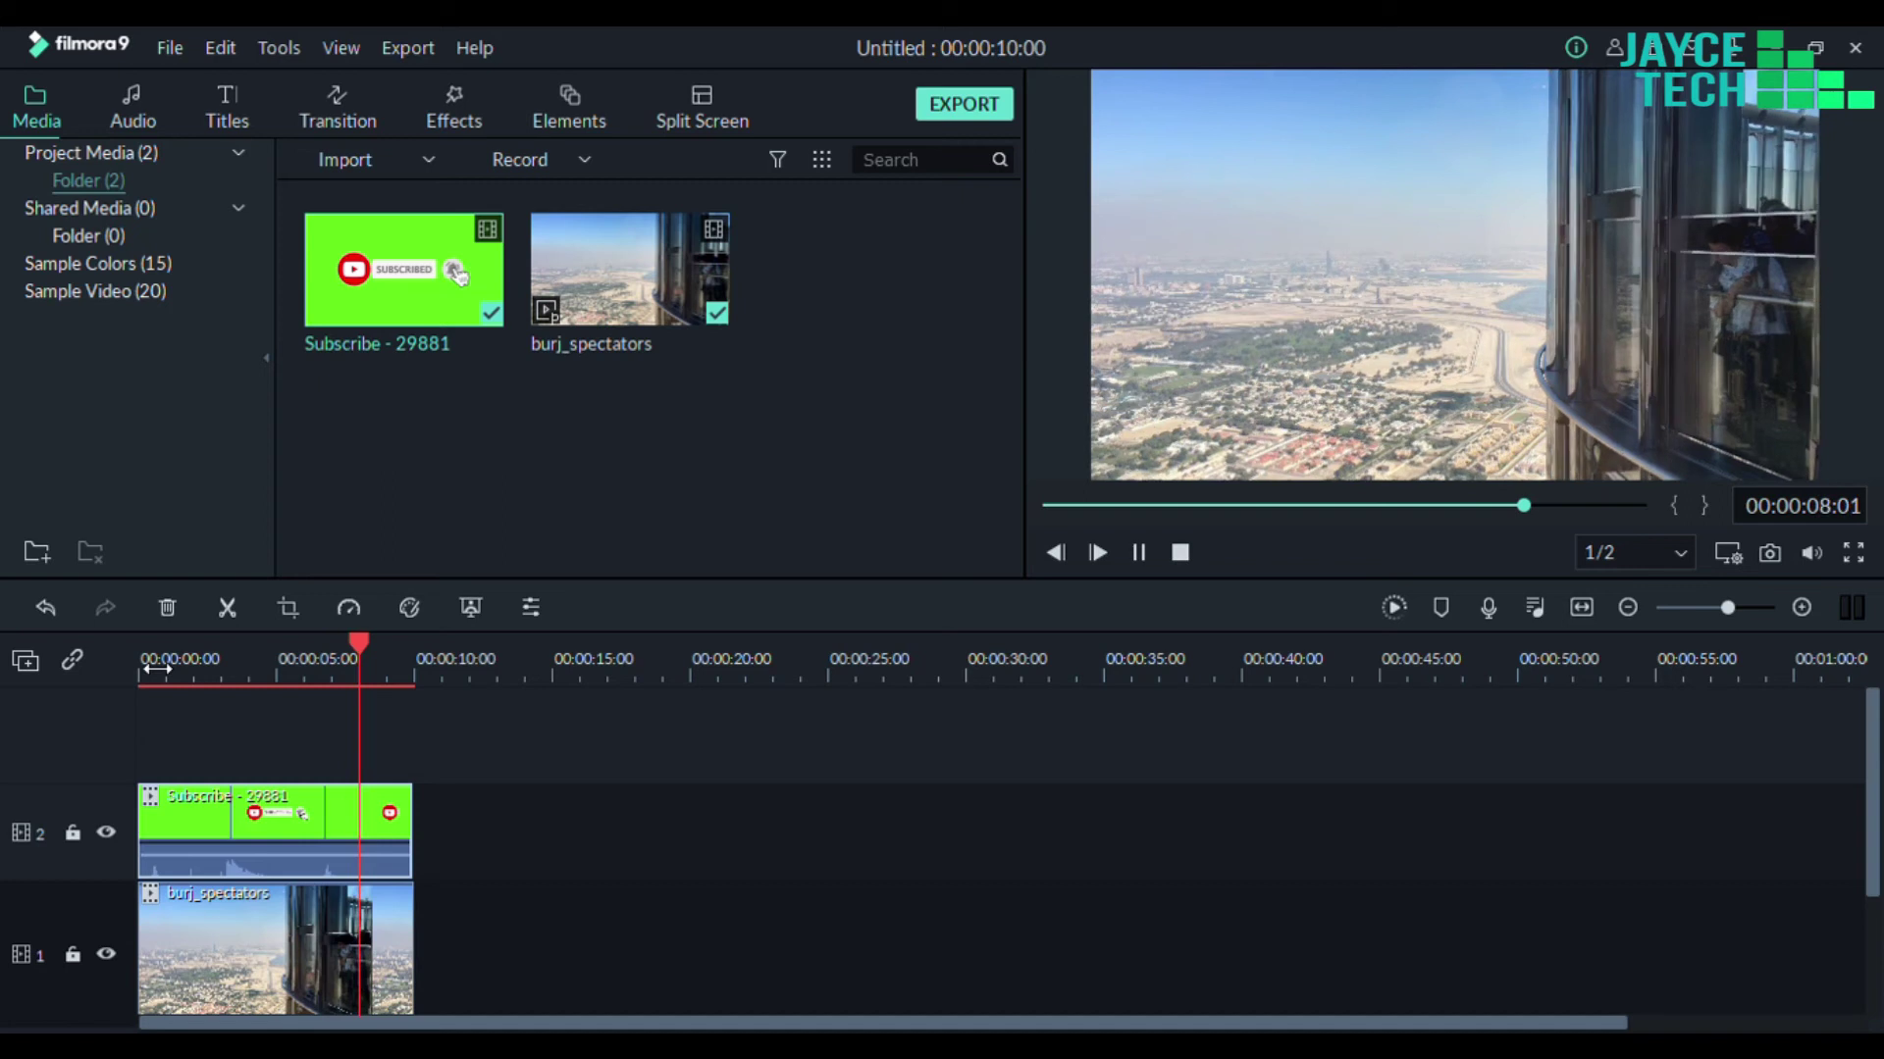
key("space")
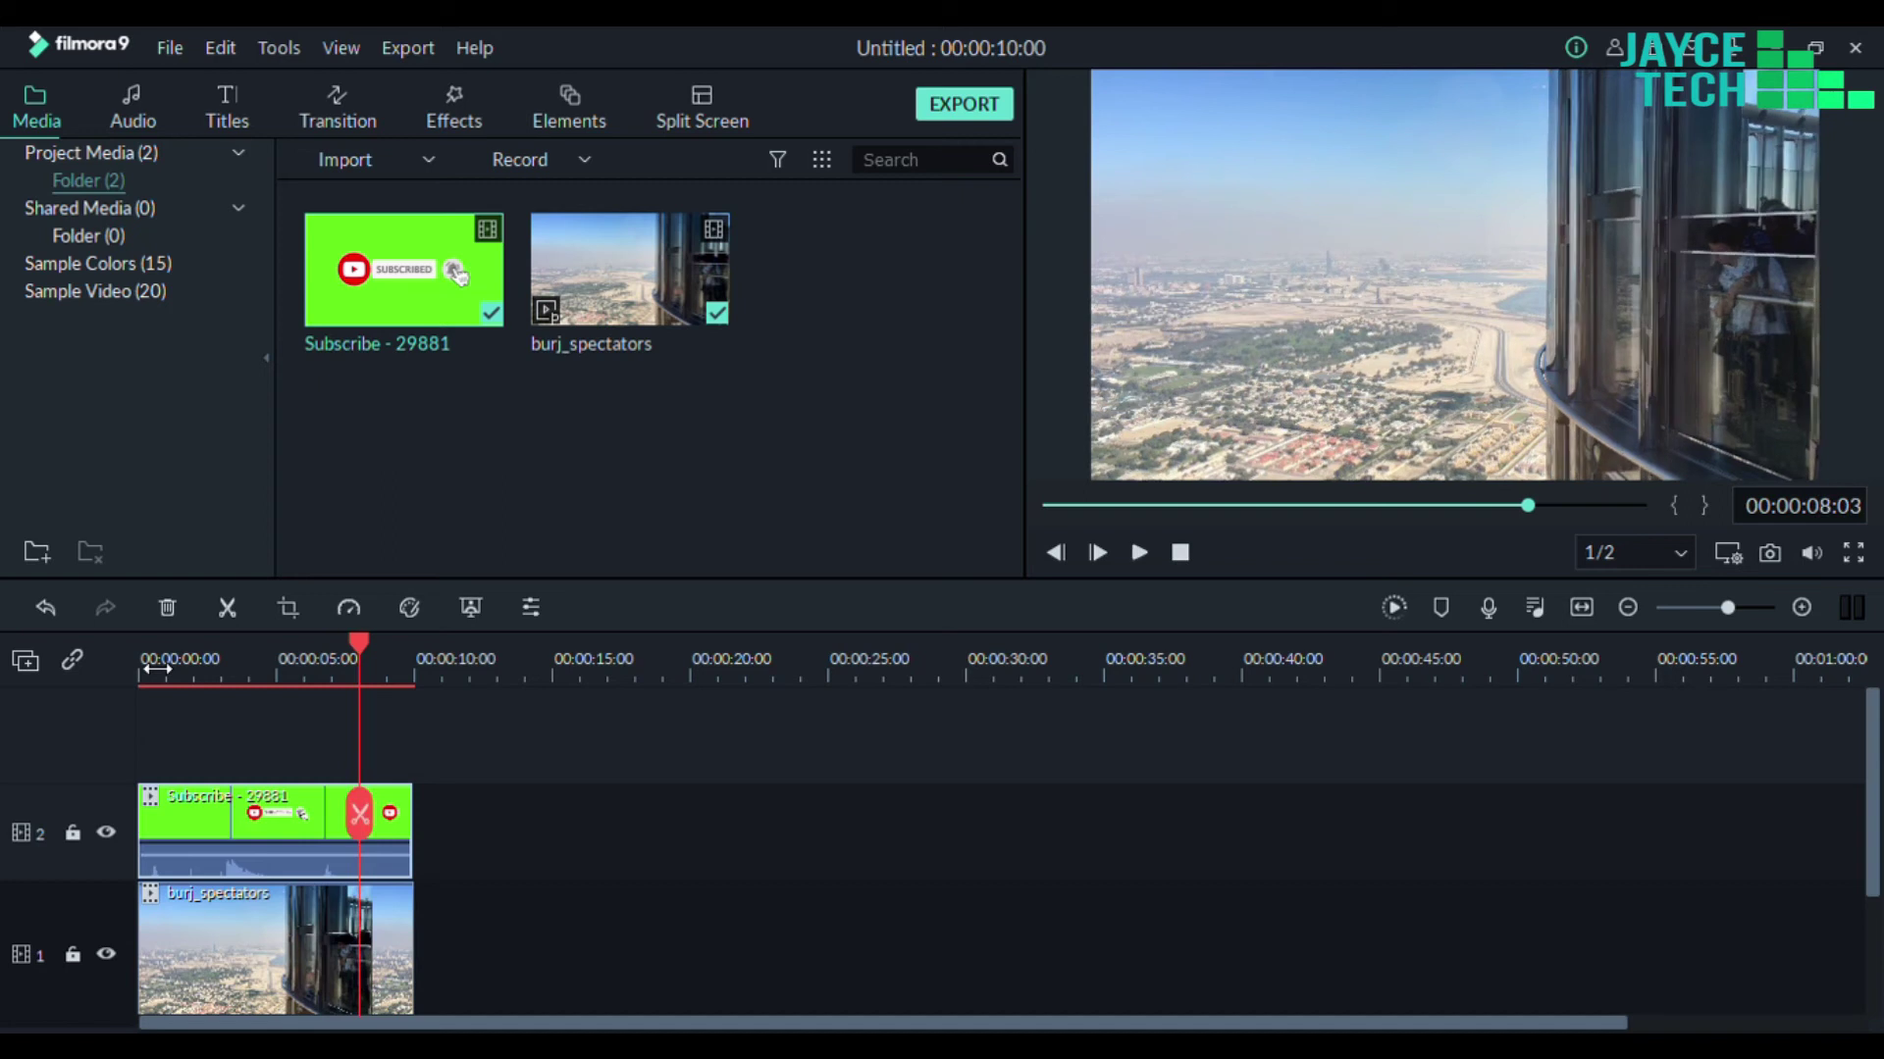
Pause at about 00:00:03:09, scale the subscribe overlay to about half size and move it to the frame's lower-right corner
left_click(217, 666)
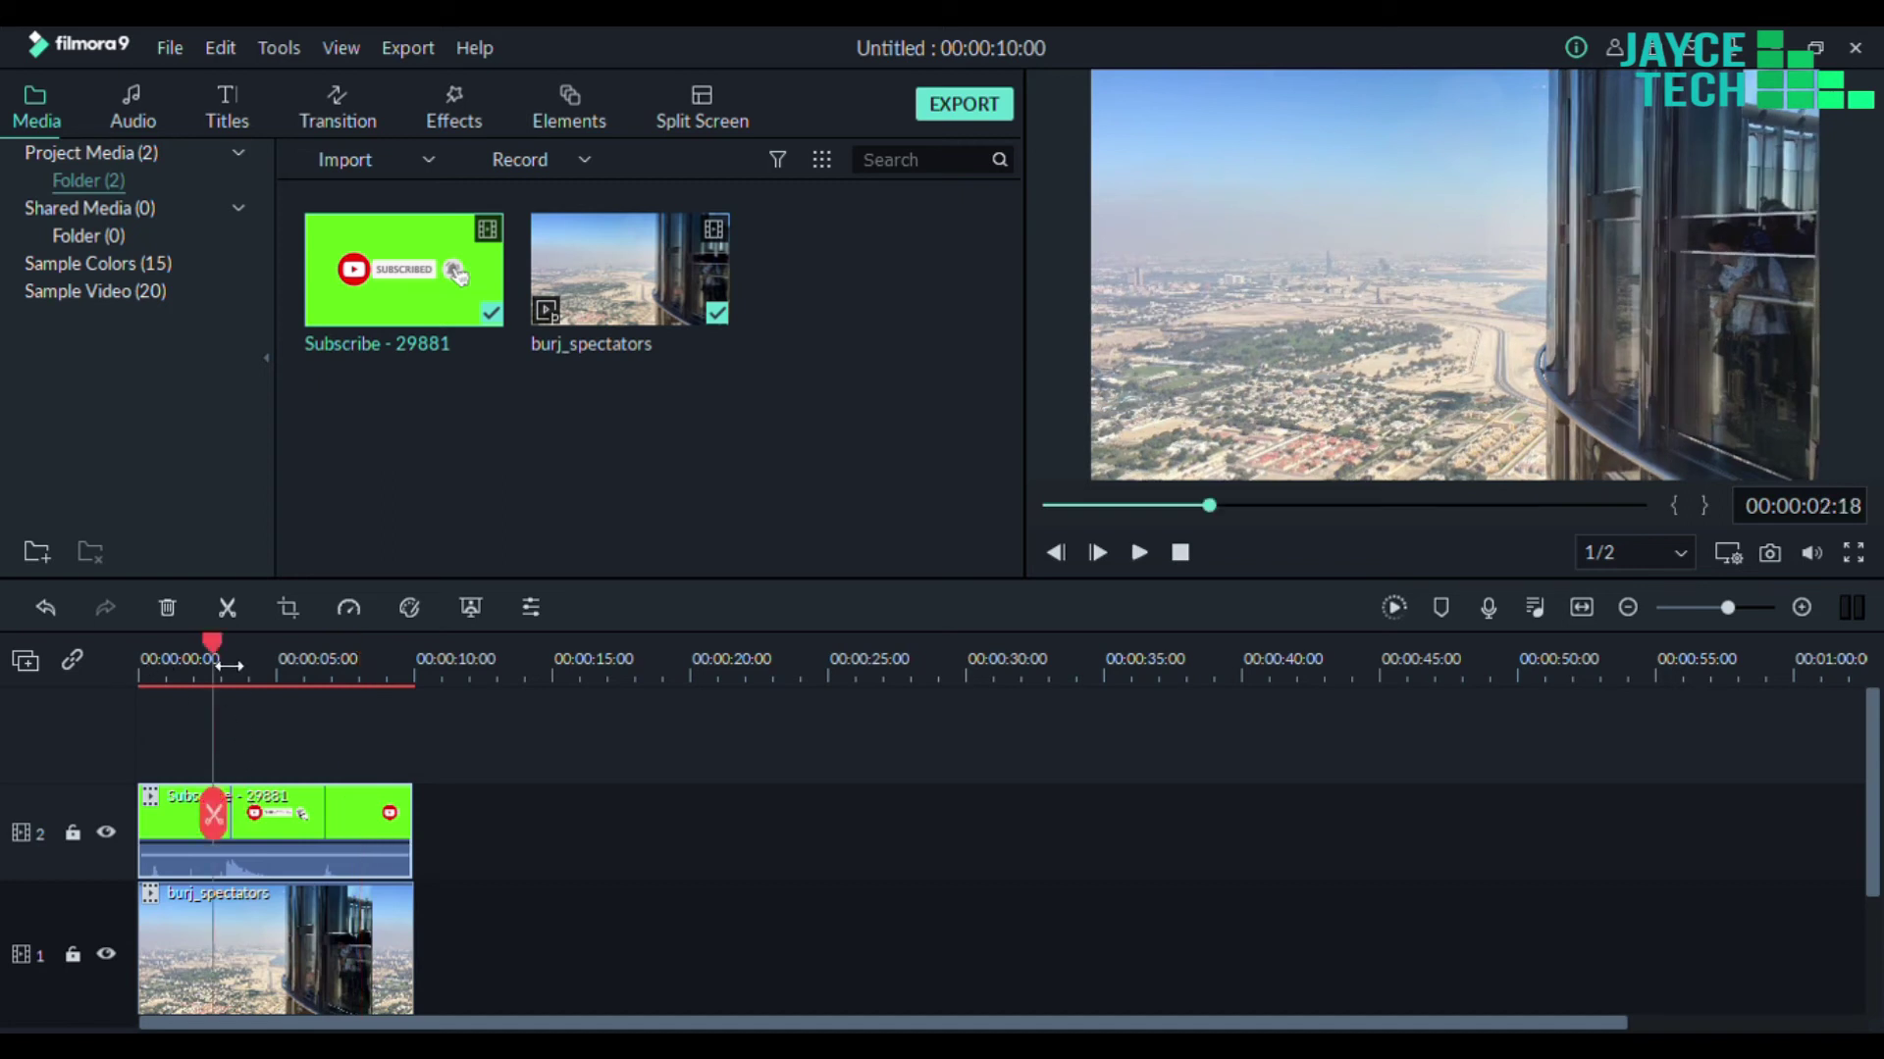
key("space")
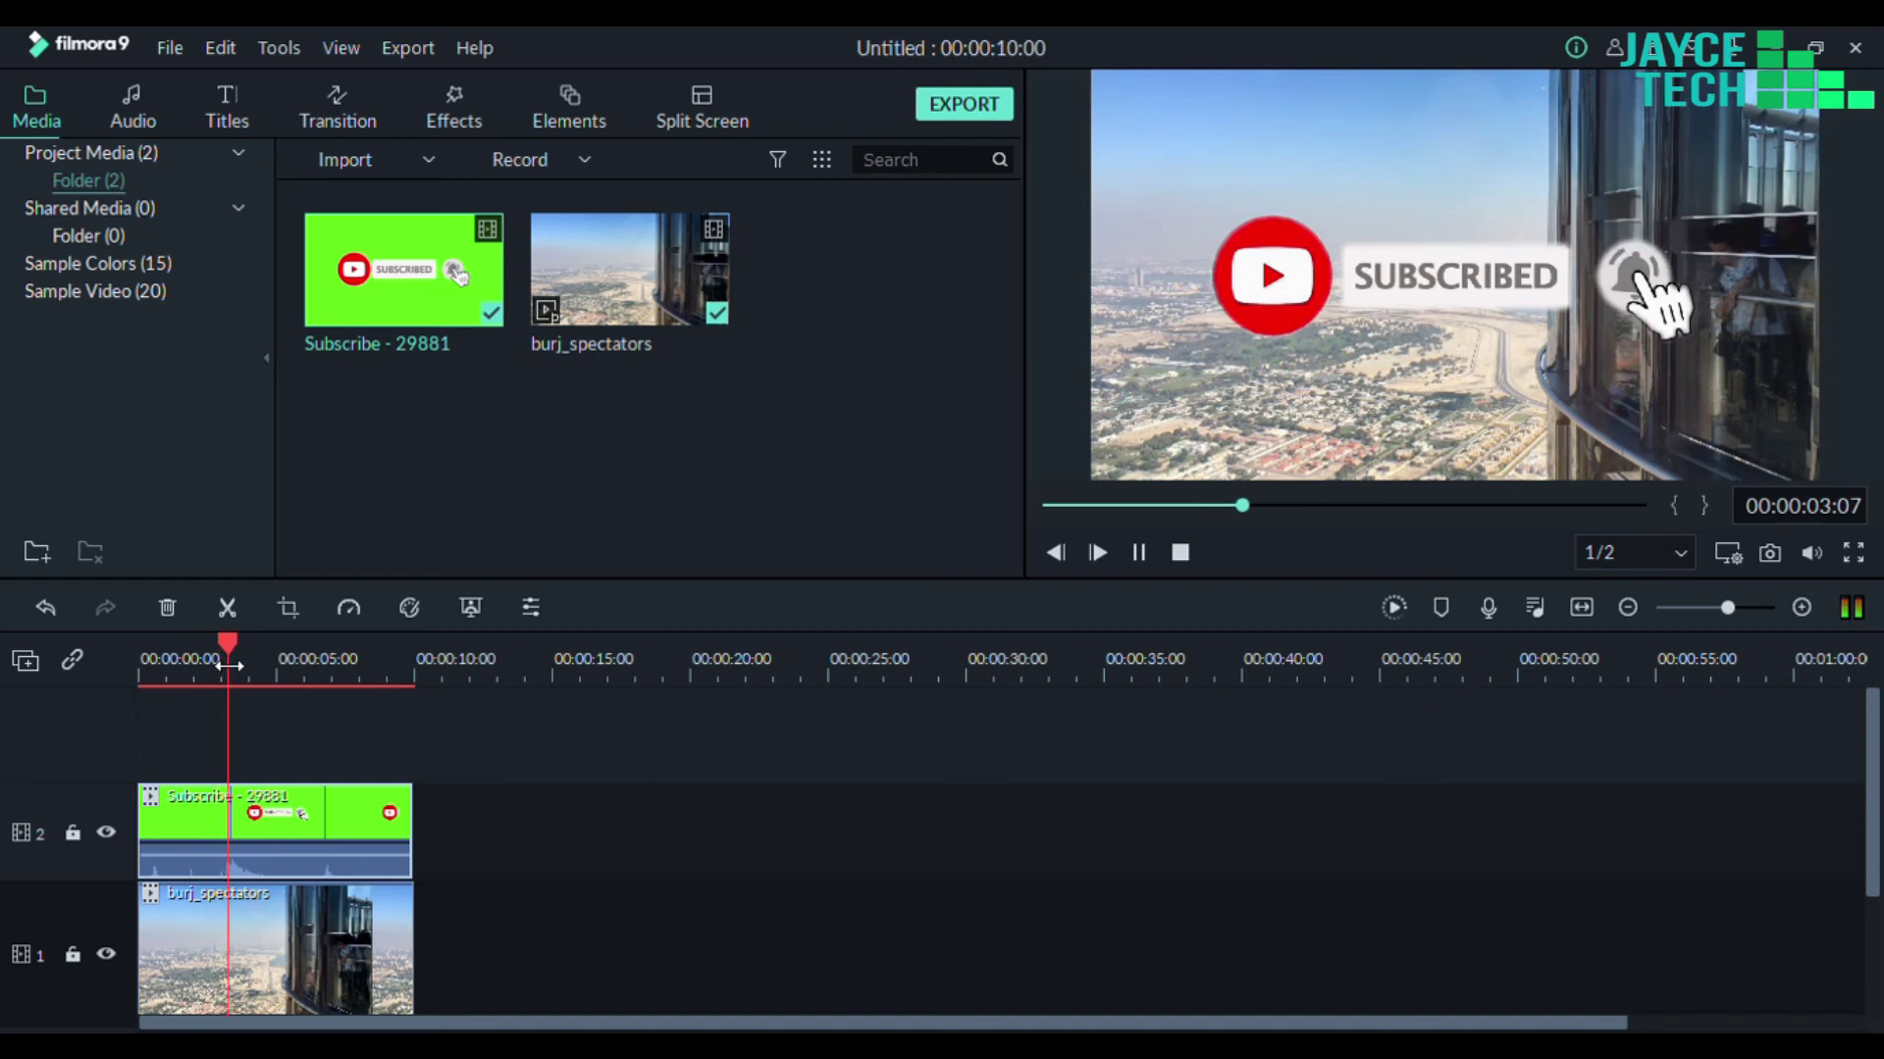
key("space")
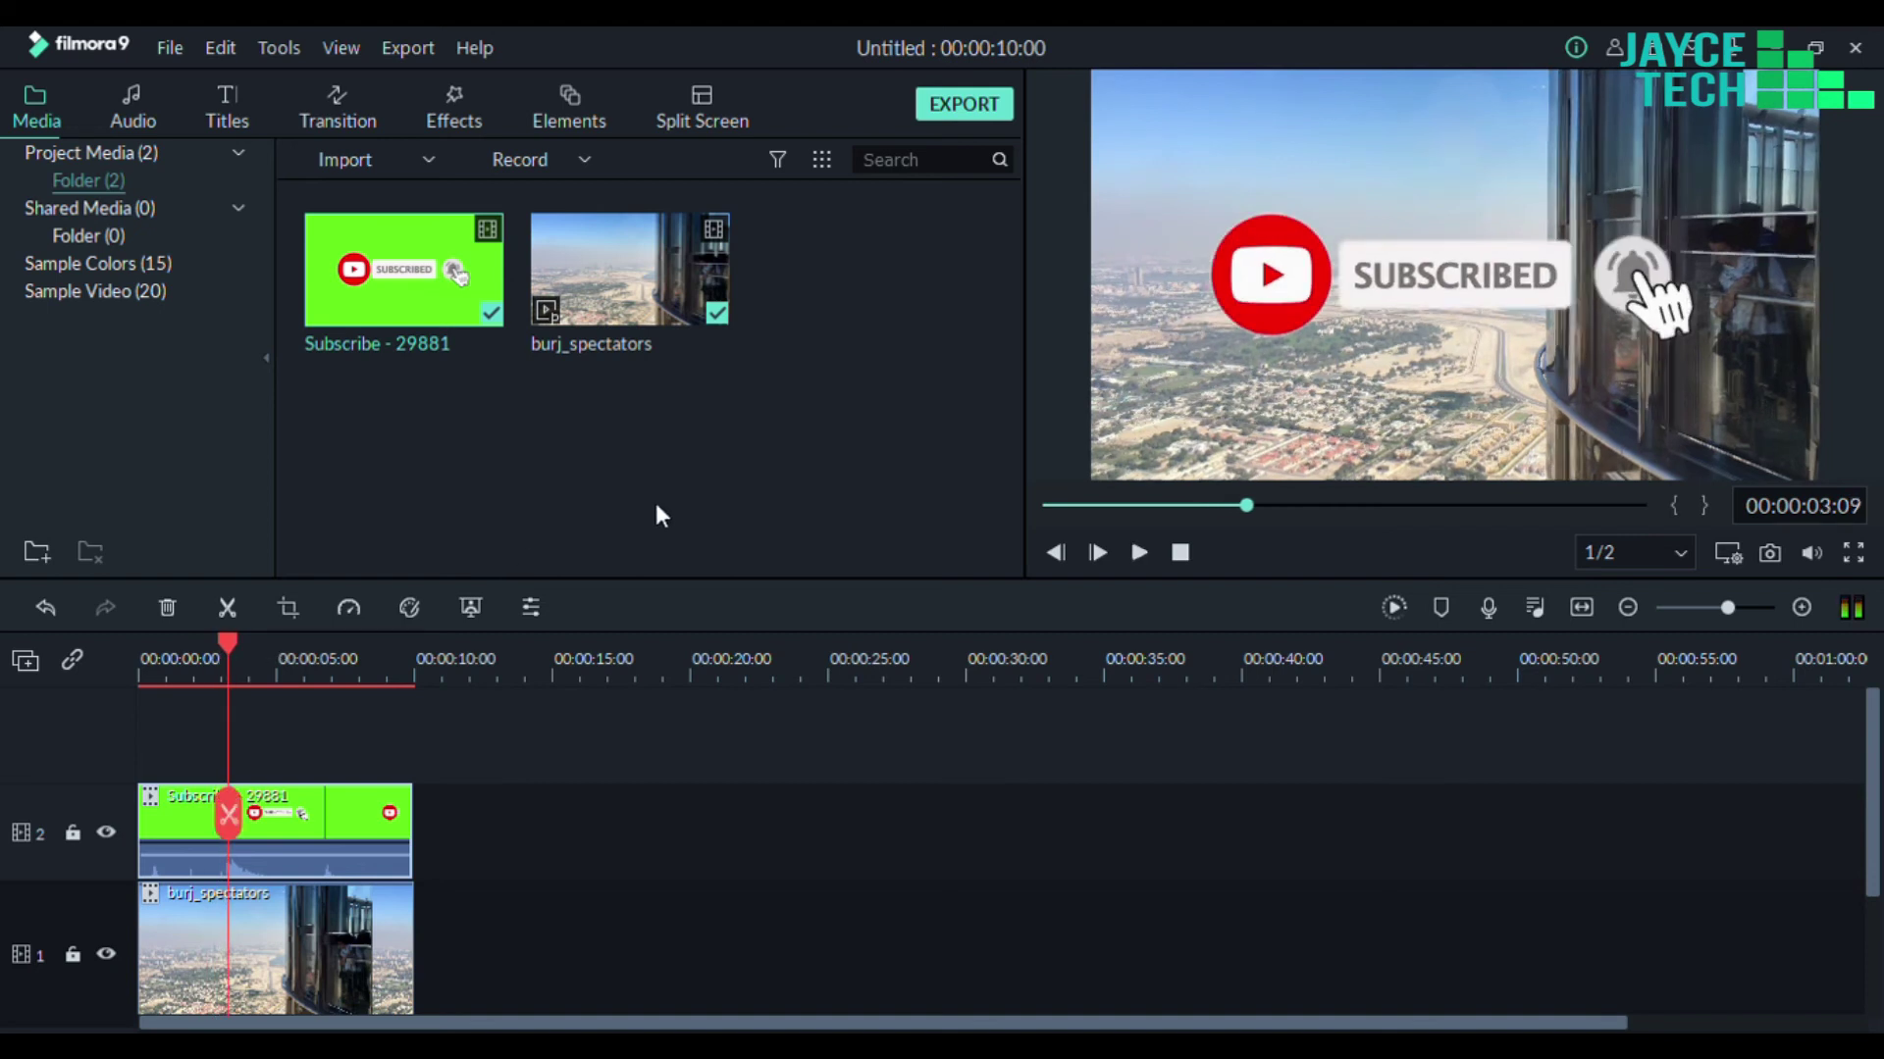
double_click(1297, 254)
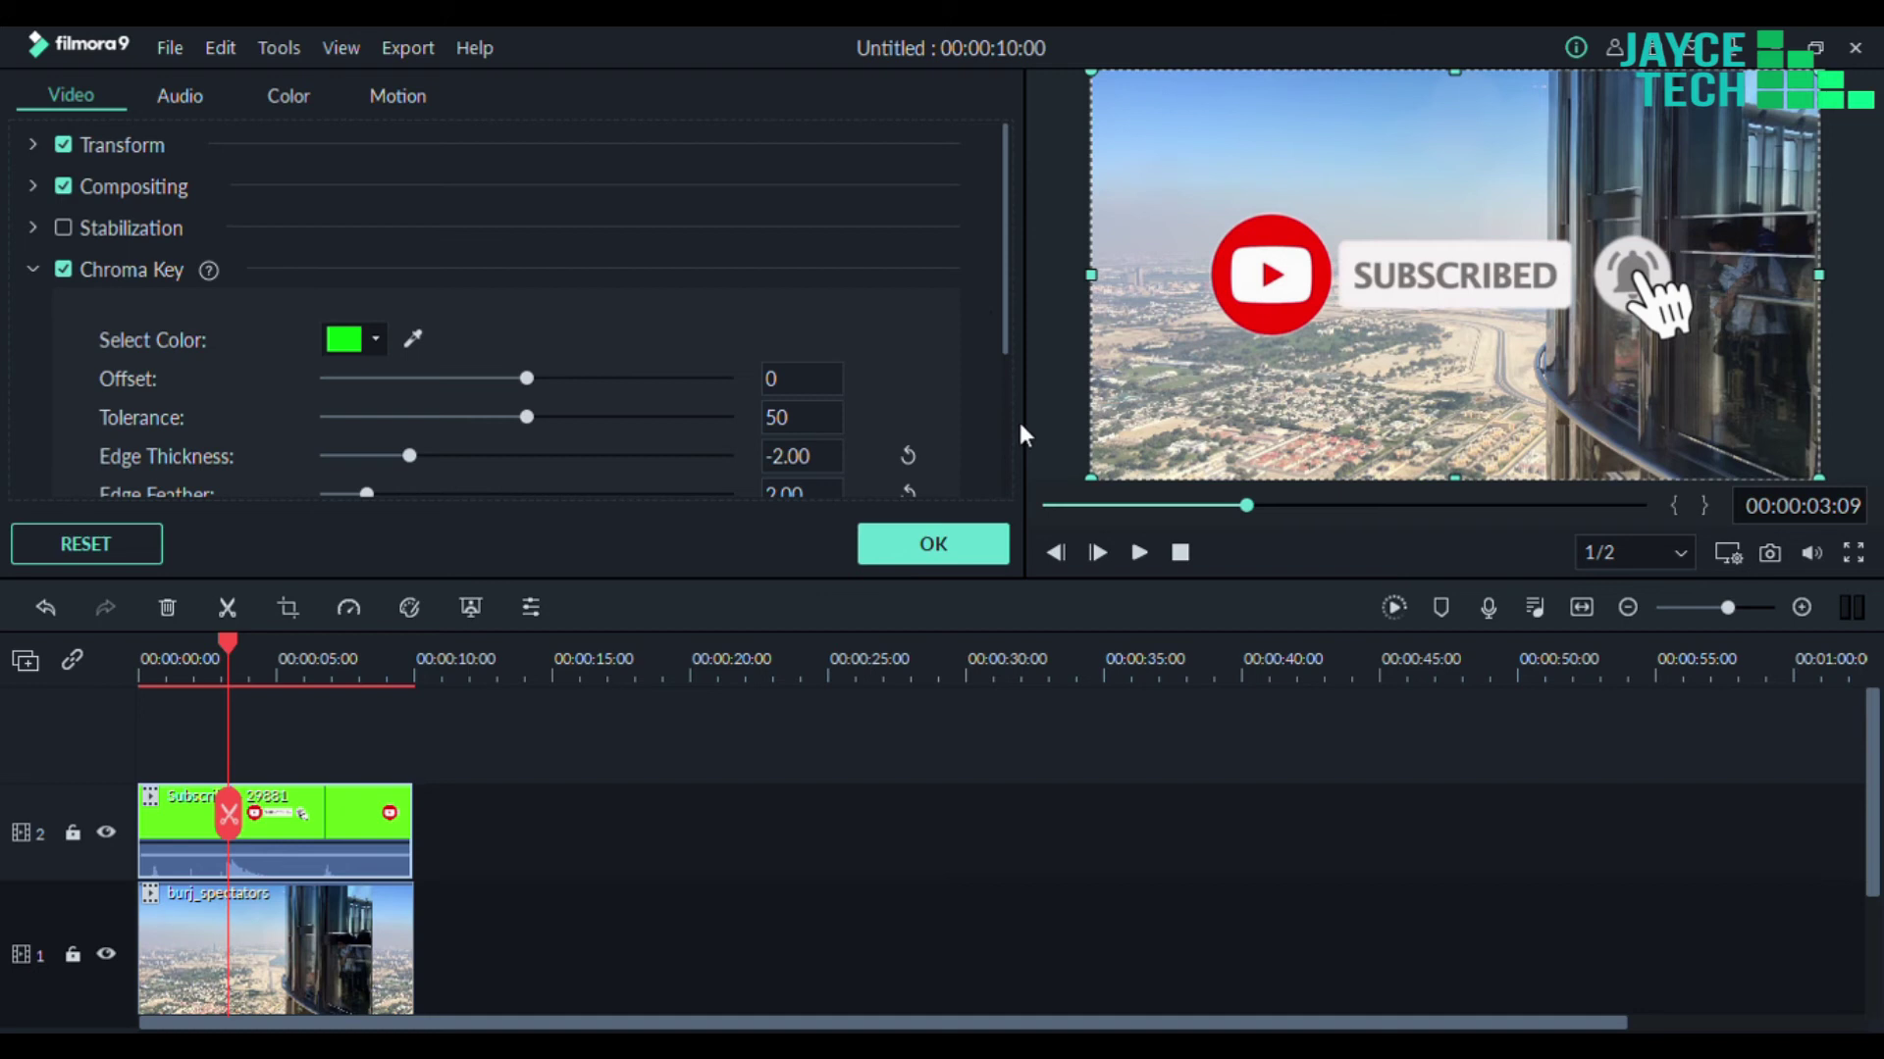
left_click(956, 549)
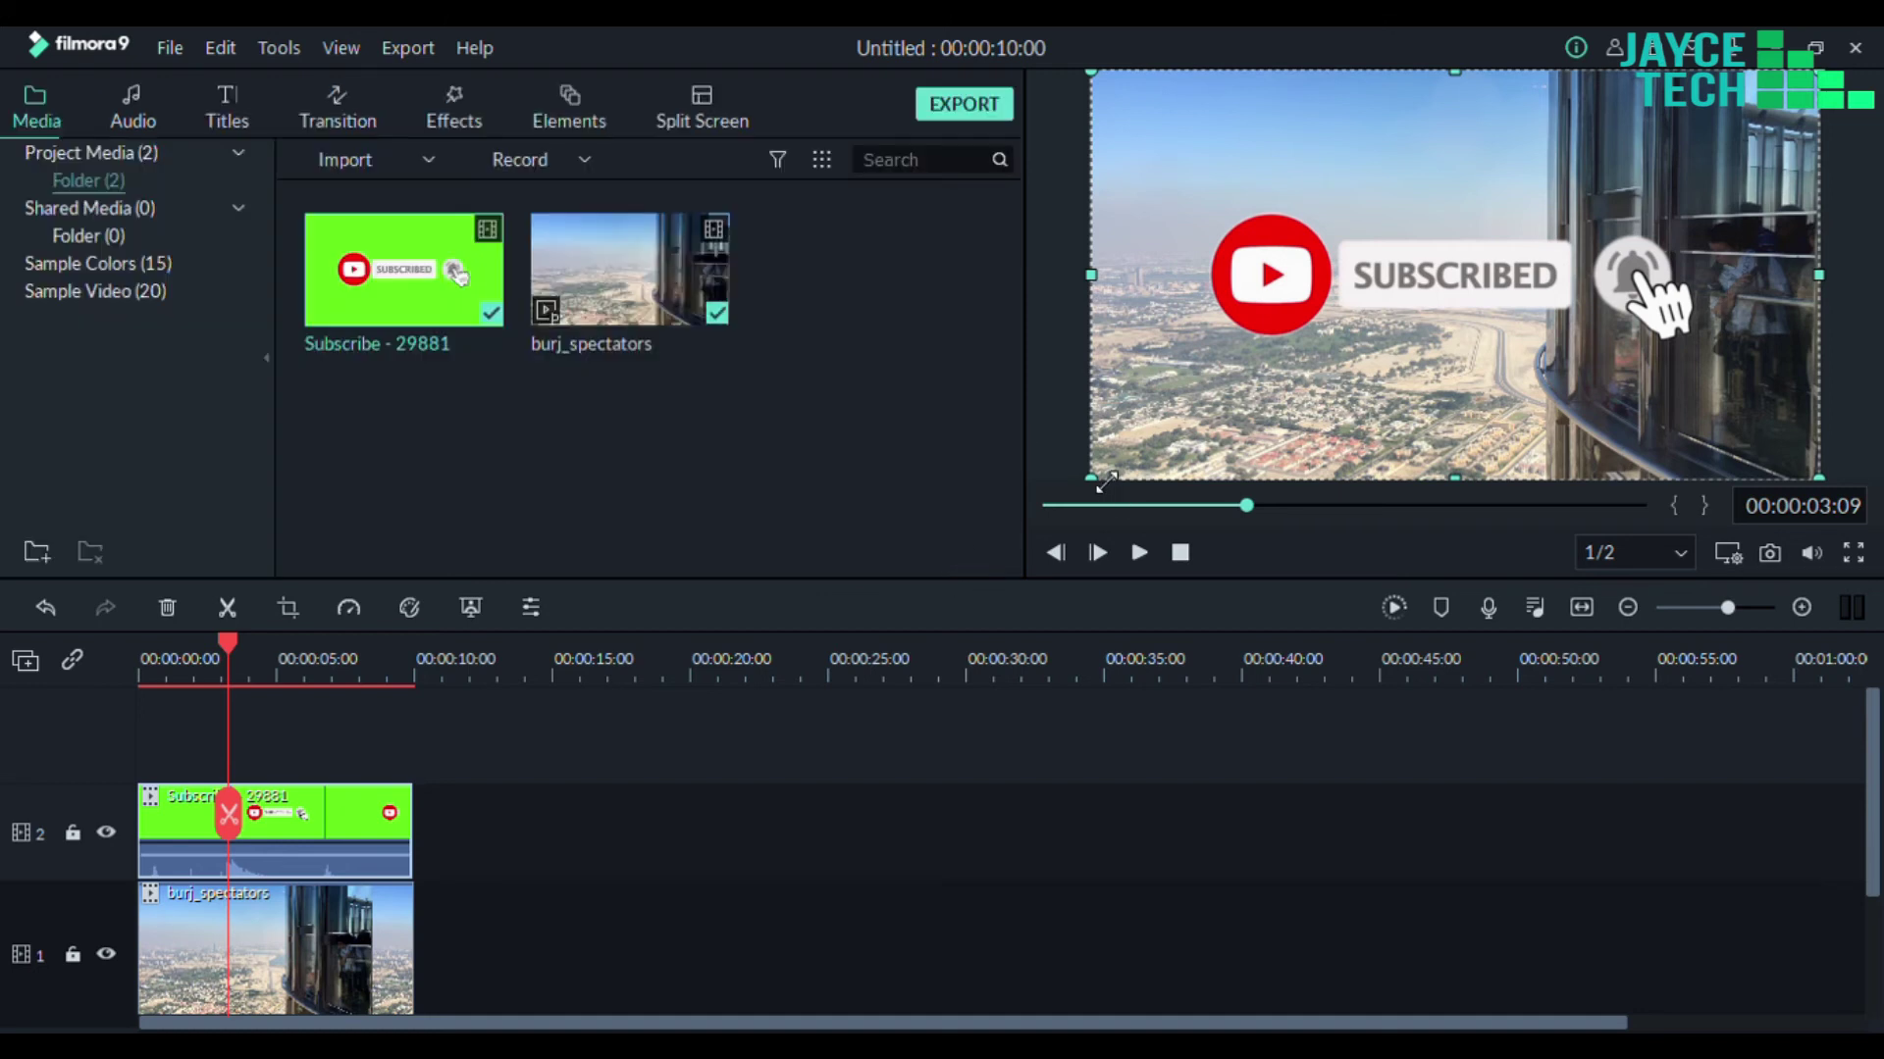
left_click_drag(1104, 480, 1489, 282)
left_click_drag(1536, 164, 1548, 399)
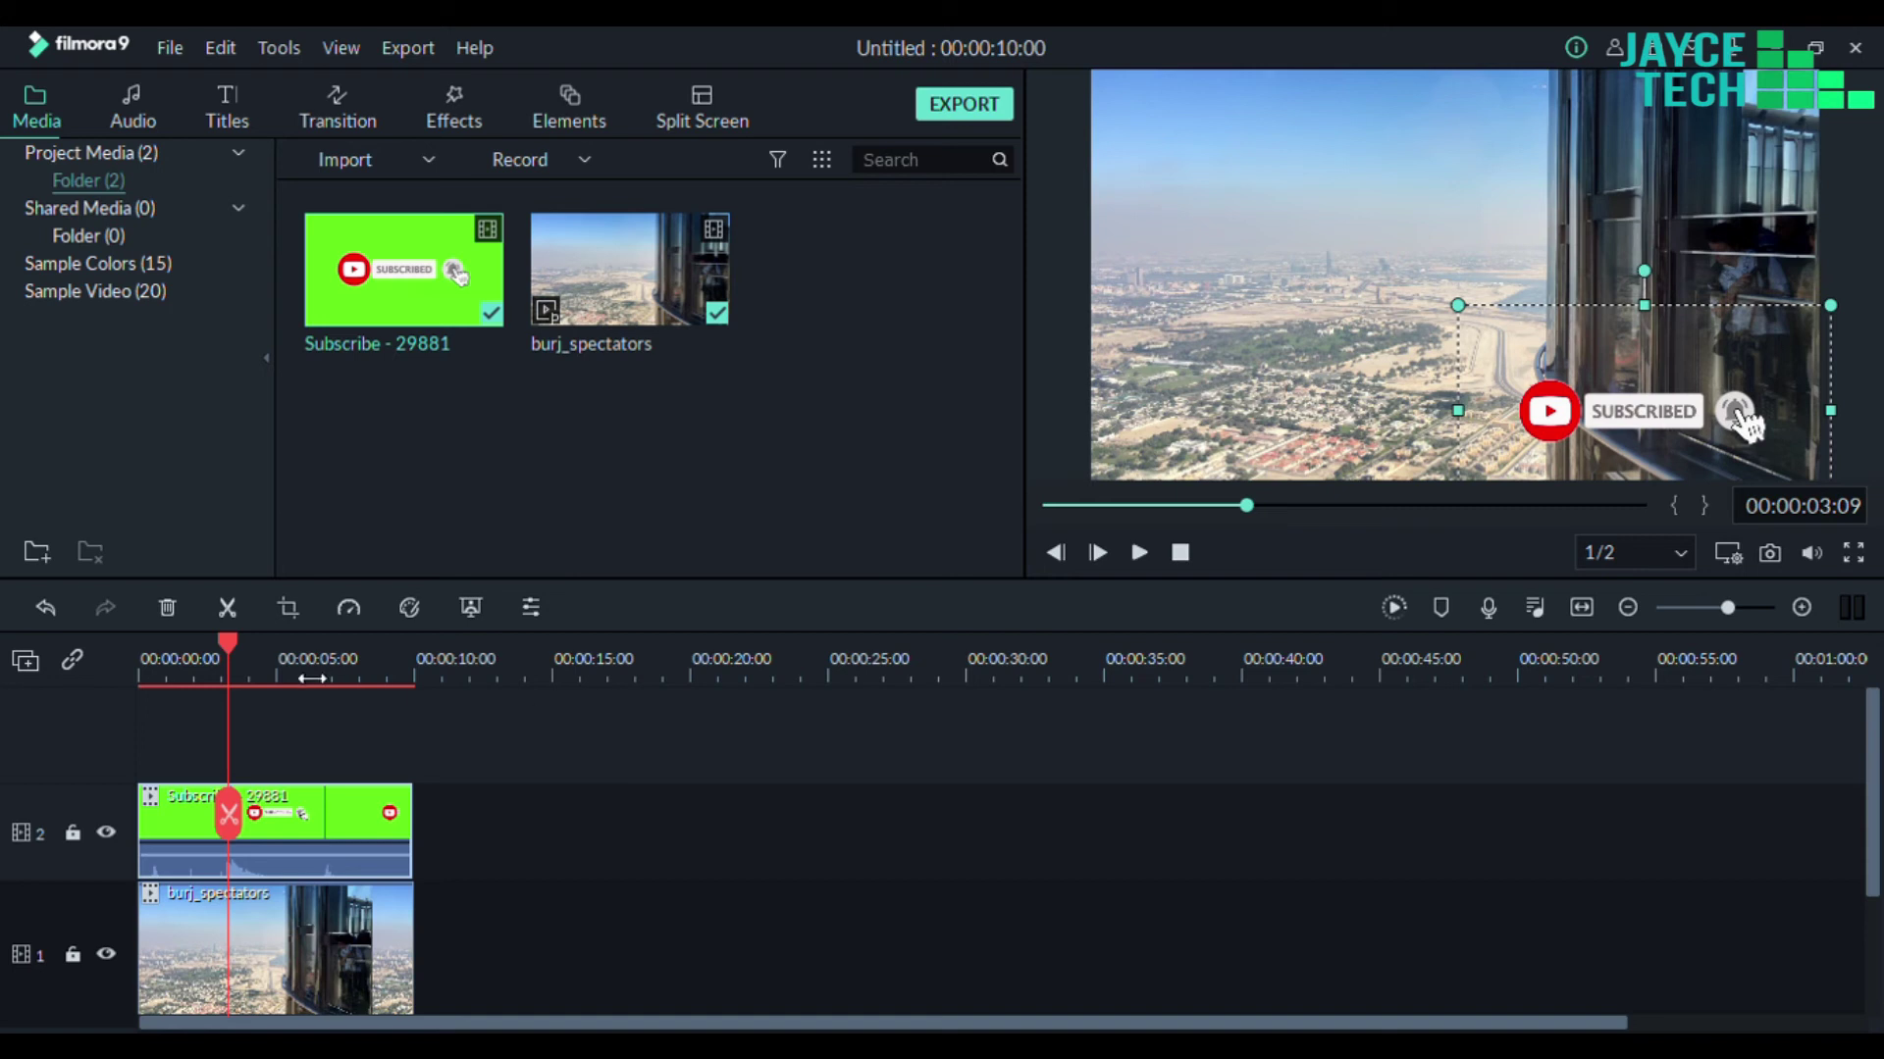
Play the timeline from the start to check the resized subscribe overlay on the background video
left_click(1044, 504)
key("space")
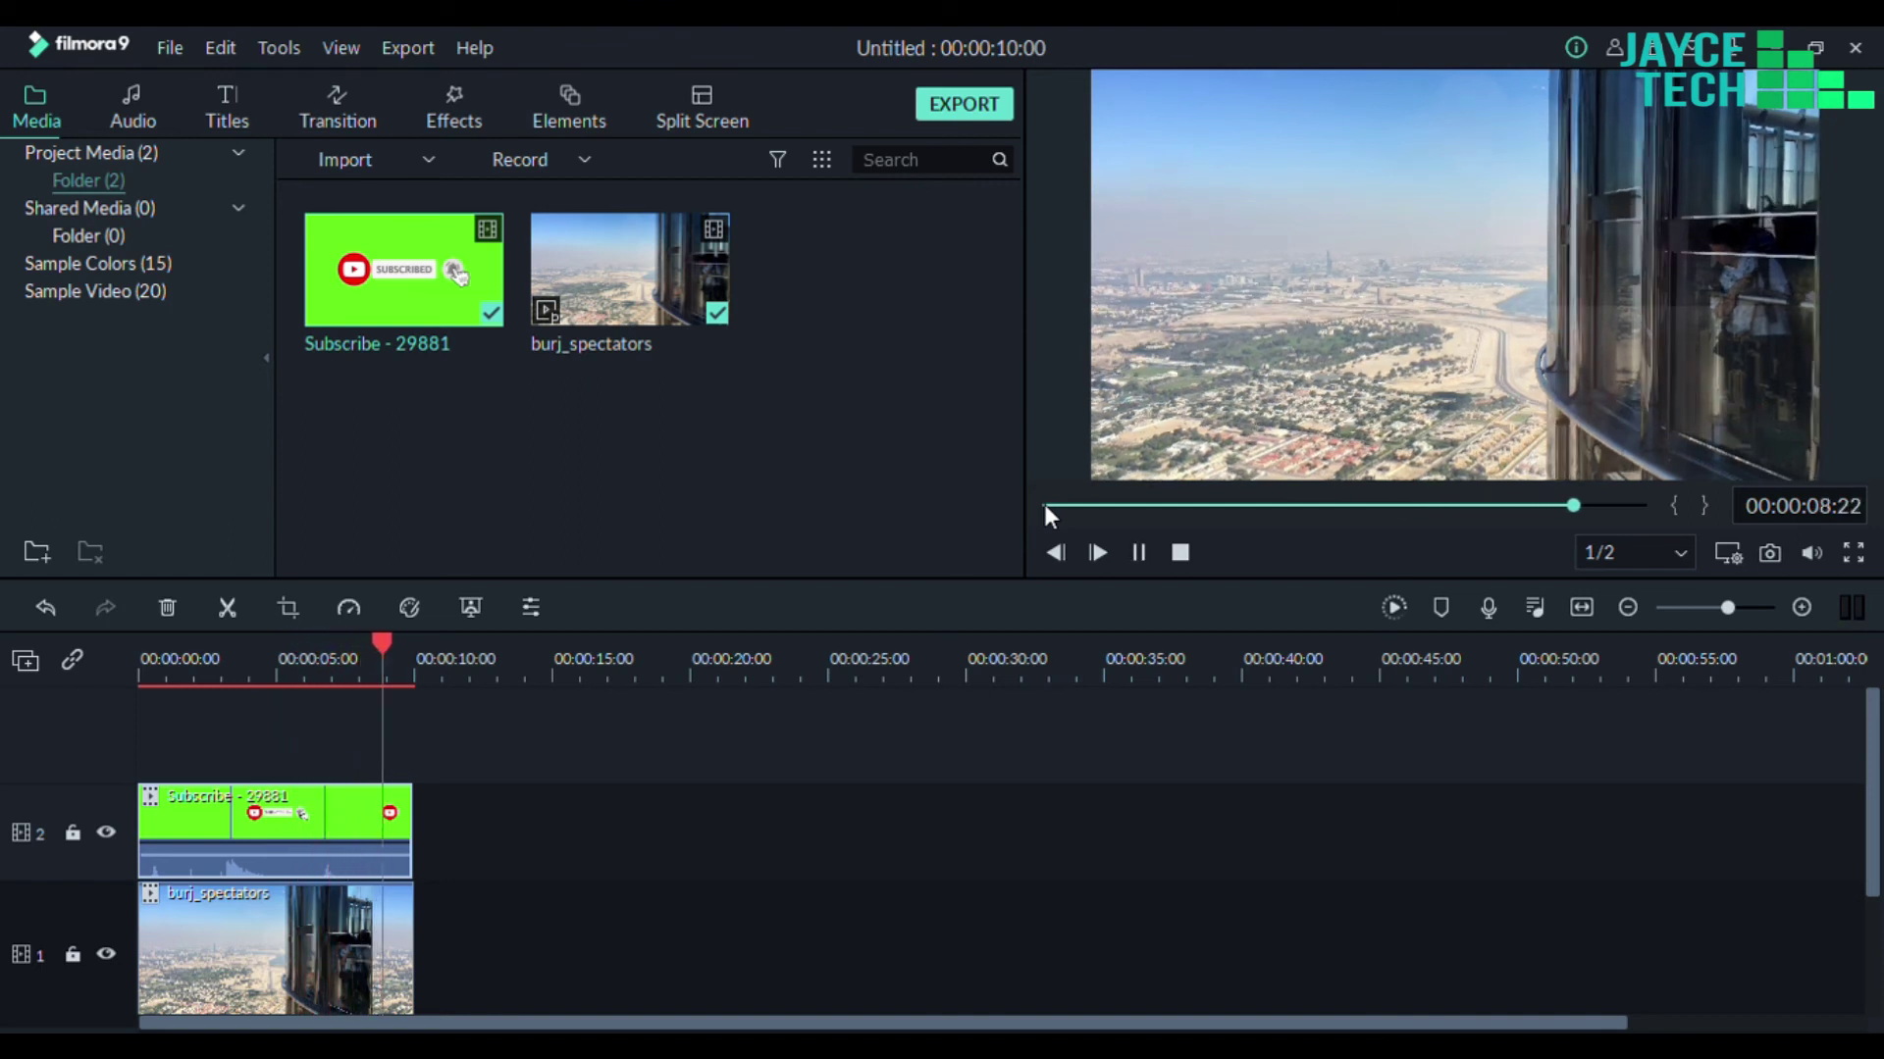
key("space")
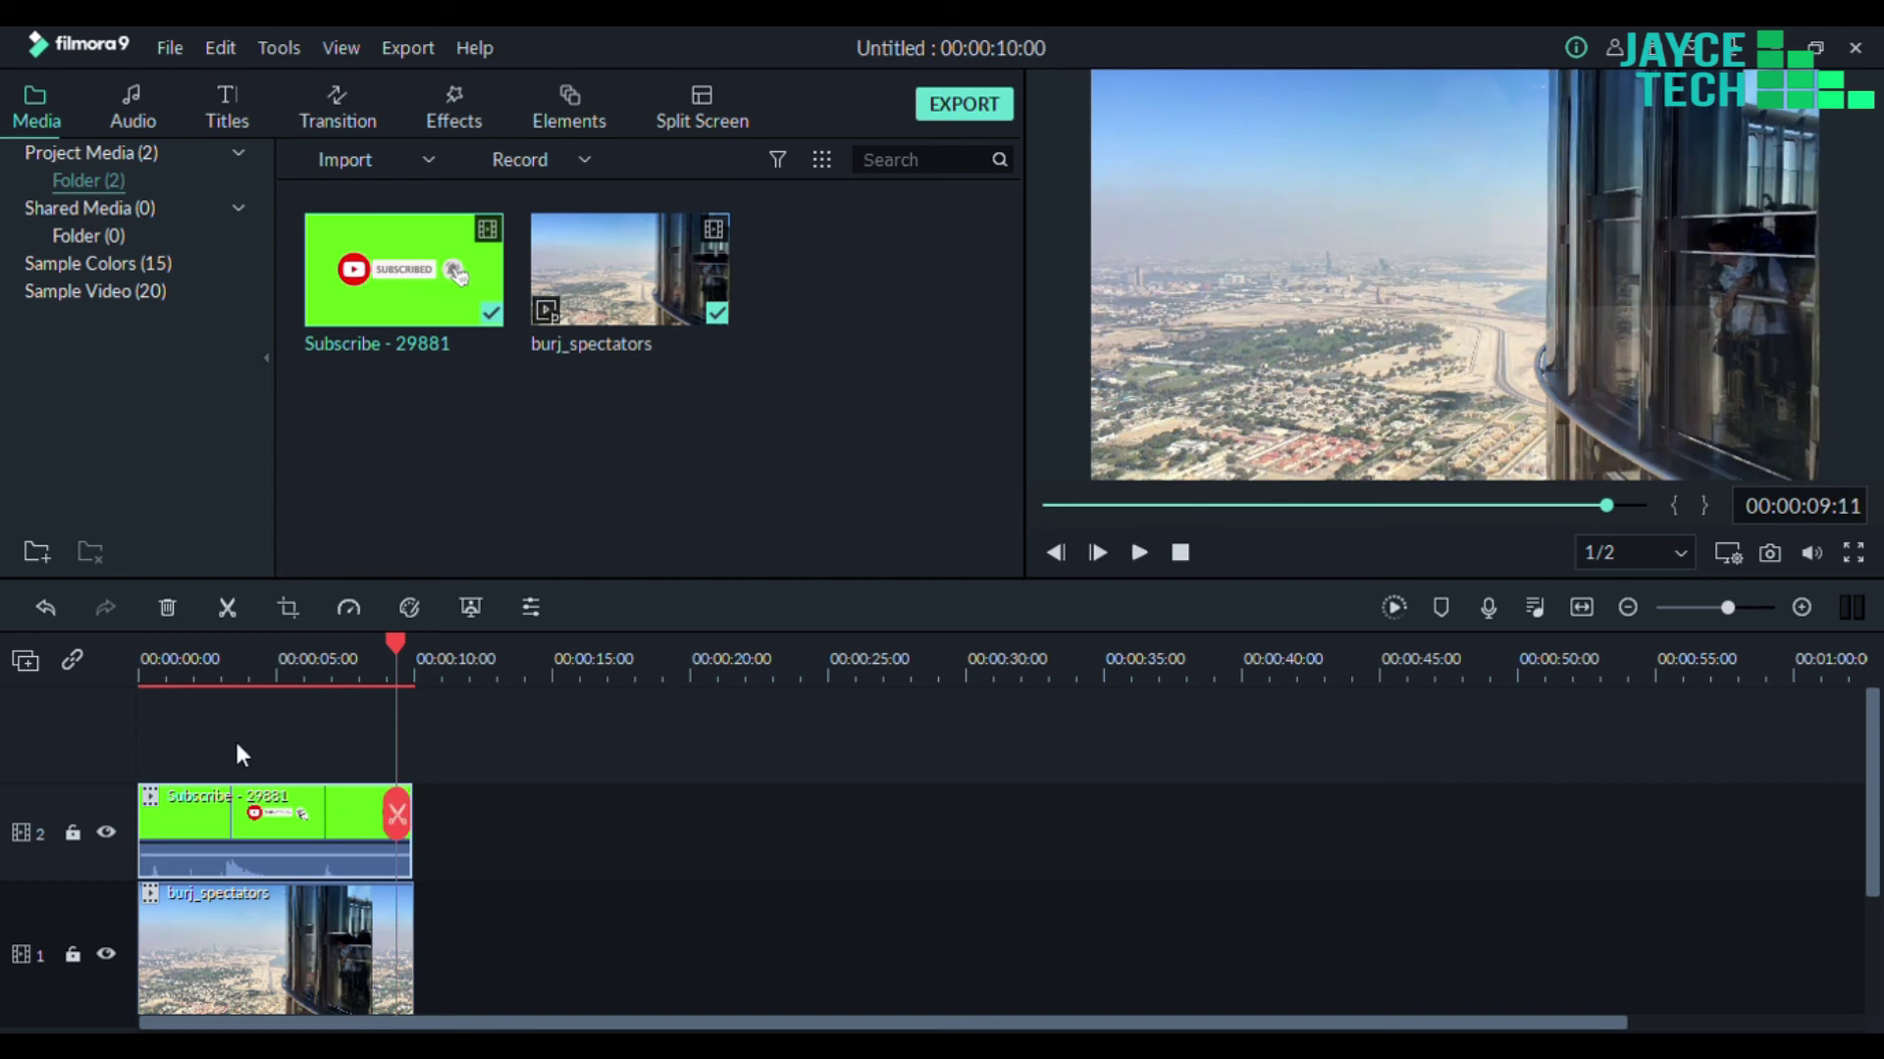
key("Home")
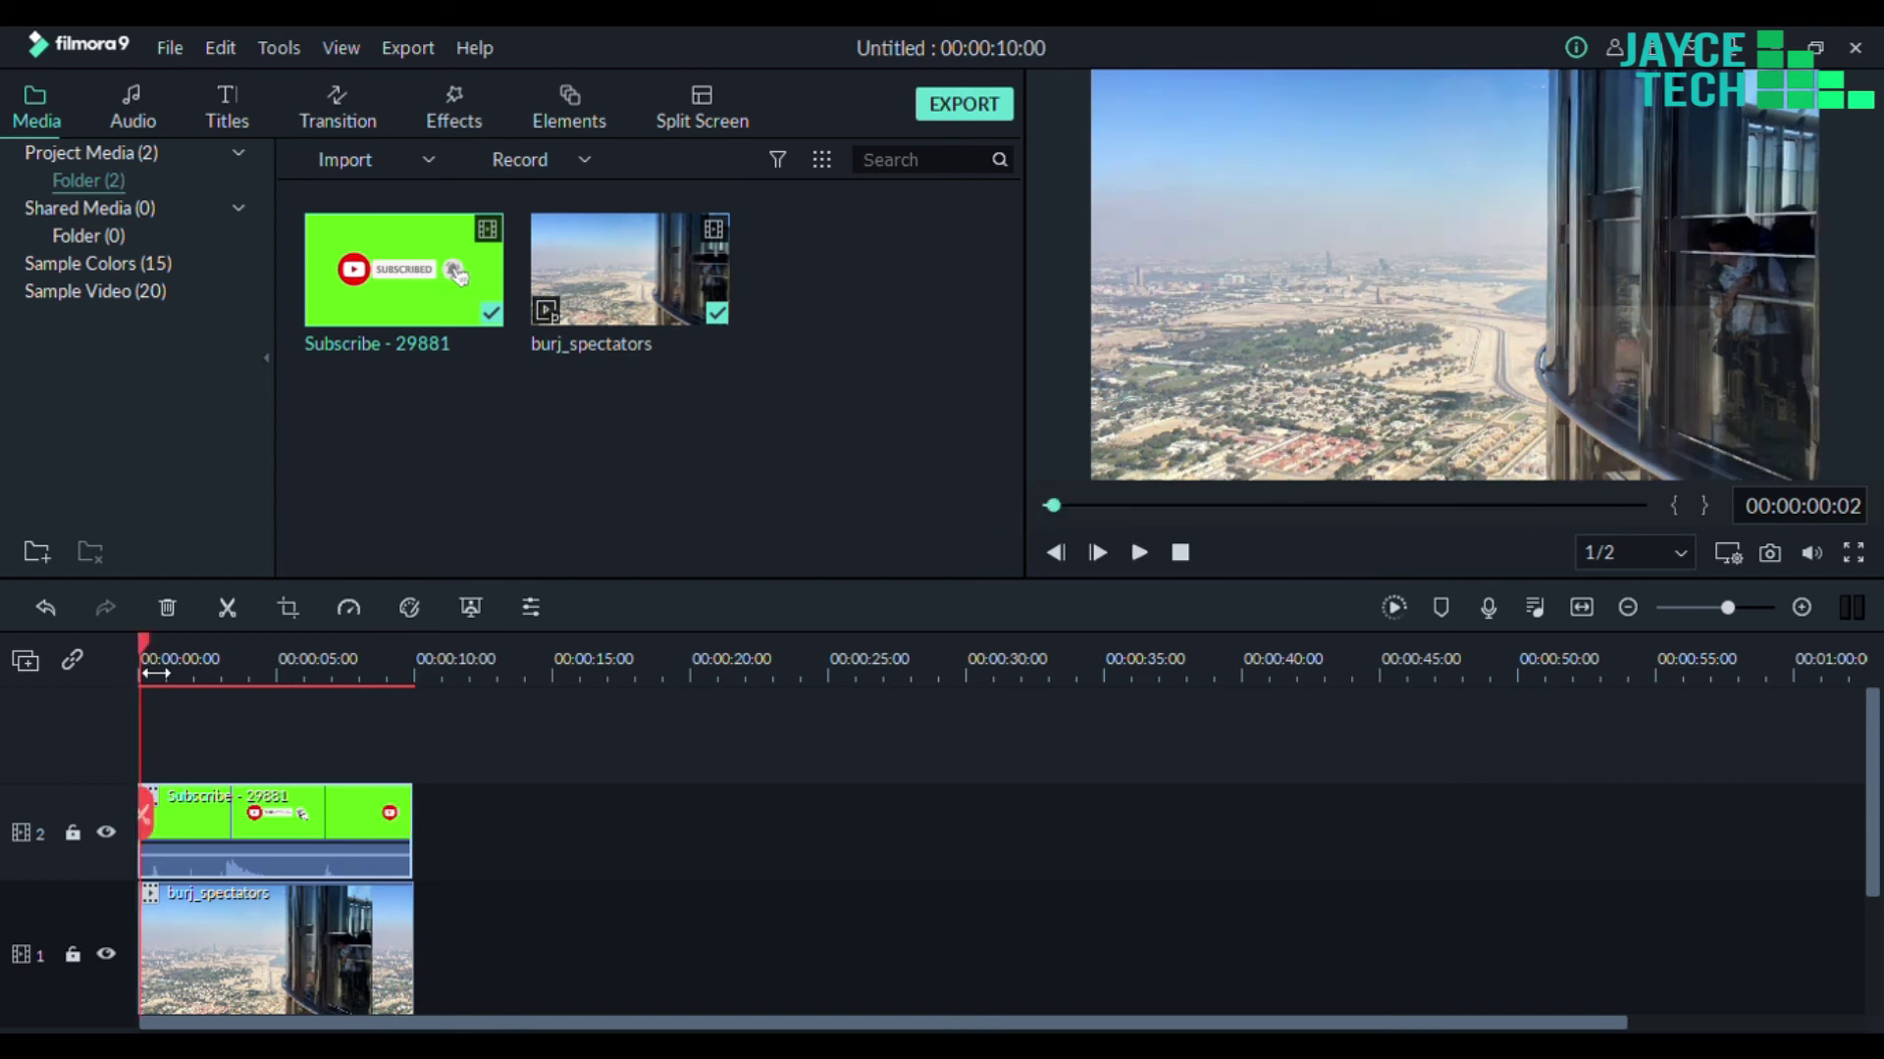
key("space")
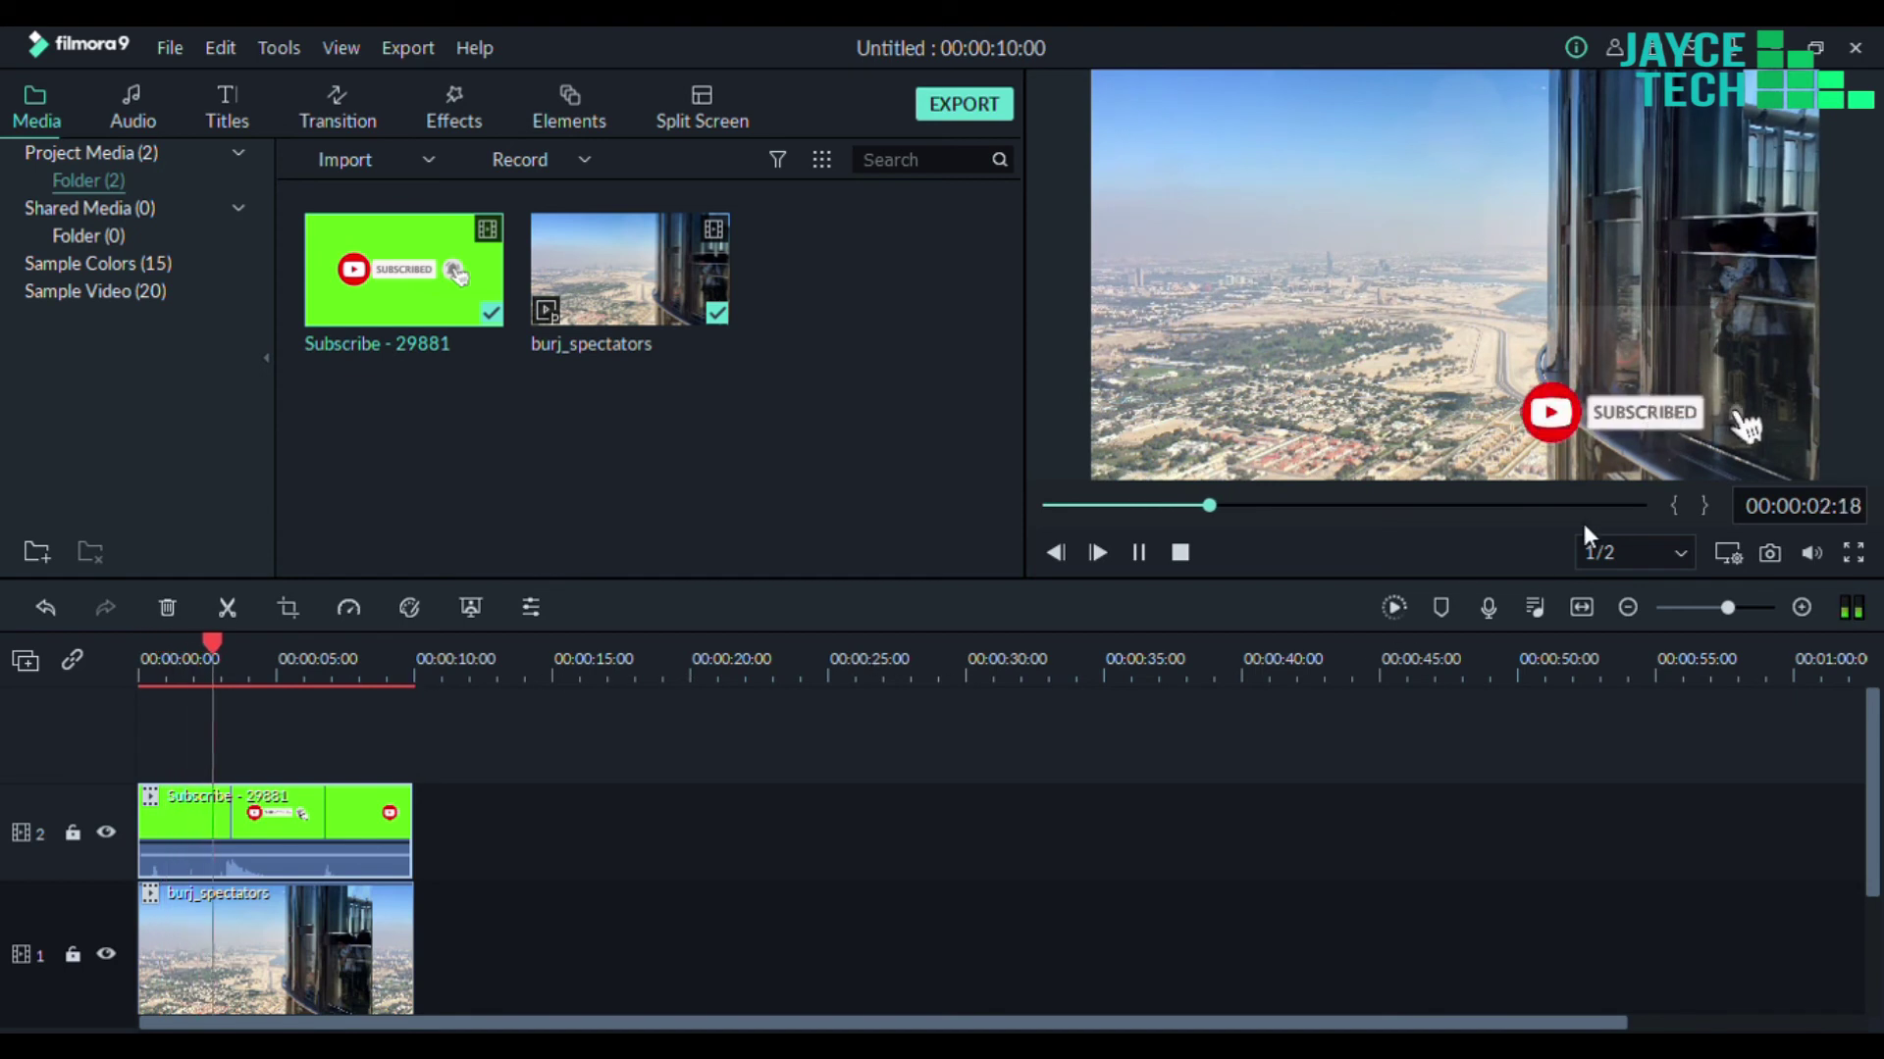
Pause at about 00:00:03:02, try the subscribe overlay elsewhere in the frame and return it to the lower-right corner
key("space")
left_click(1679, 395)
left_click_drag(1664, 385, 1272, 240)
left_click_drag(1365, 317, 1688, 398)
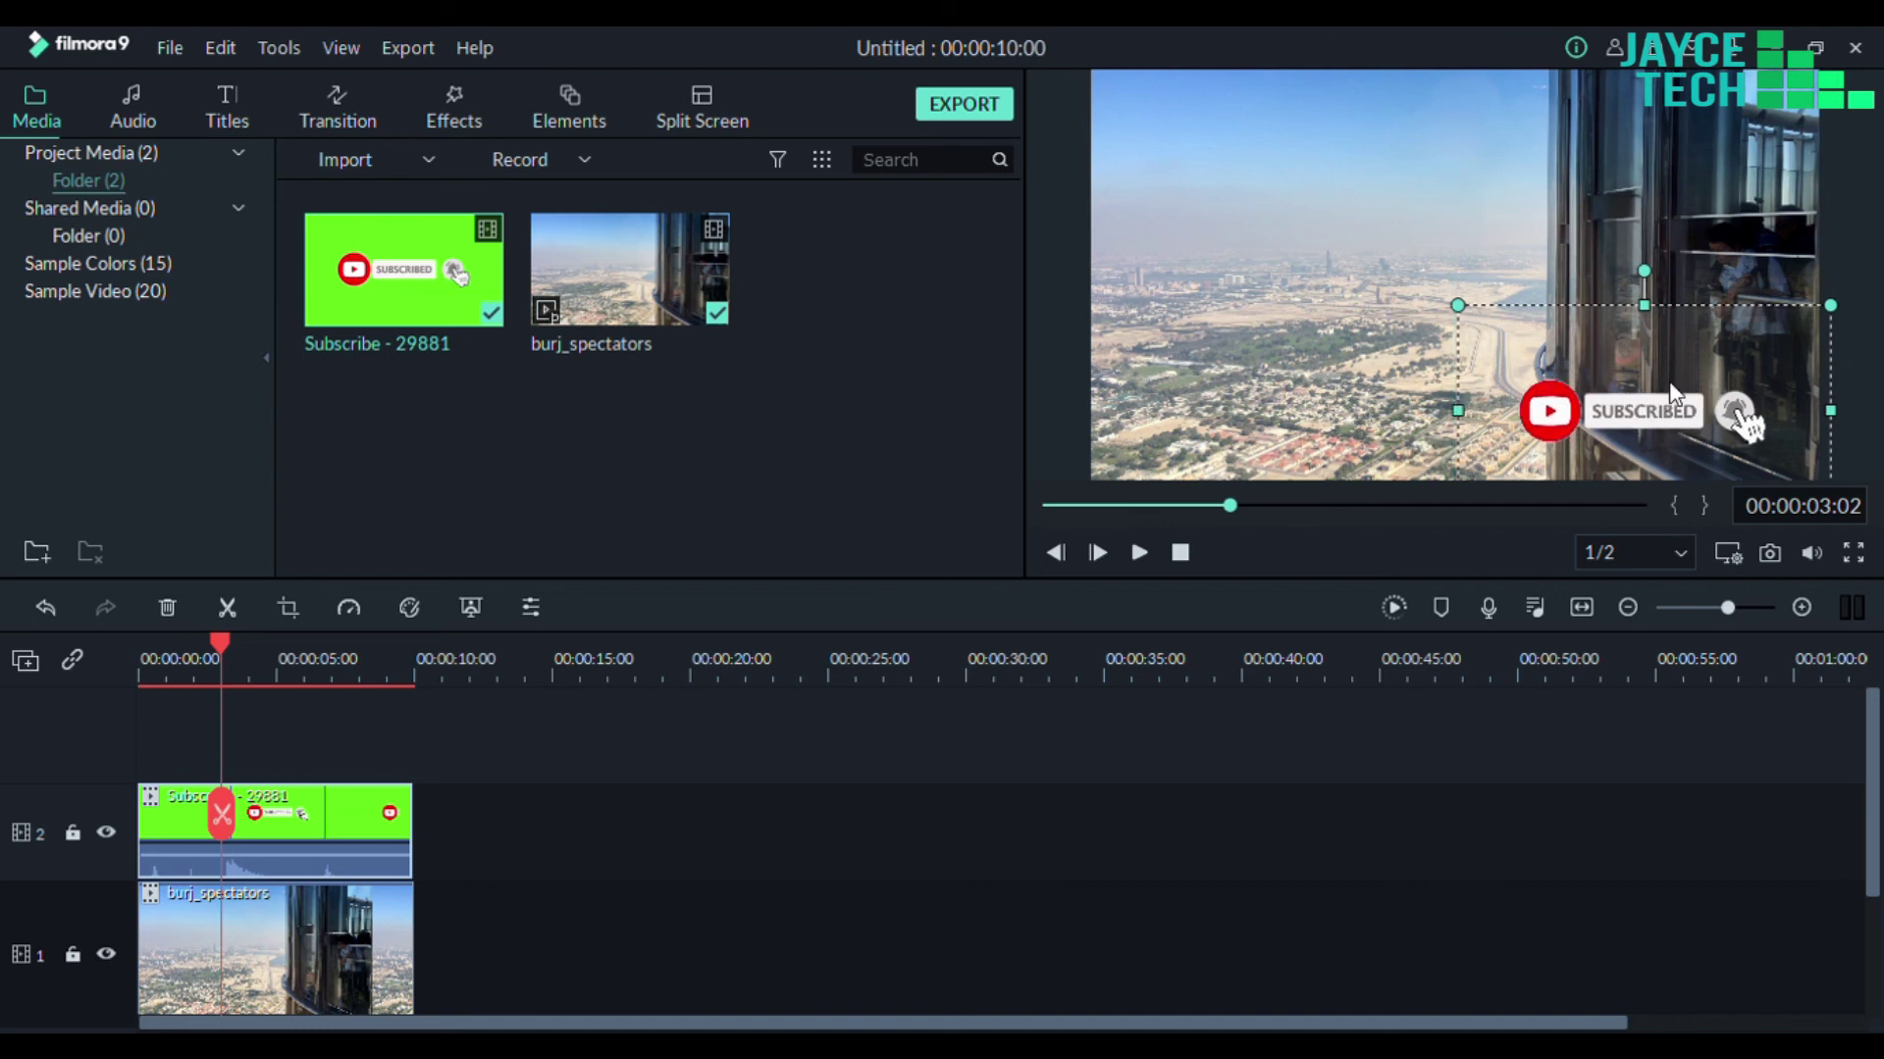
Replay the composite from near the beginning to about 00:00:08:09 for a final check of the overlay
left_click(163, 664)
key("space")
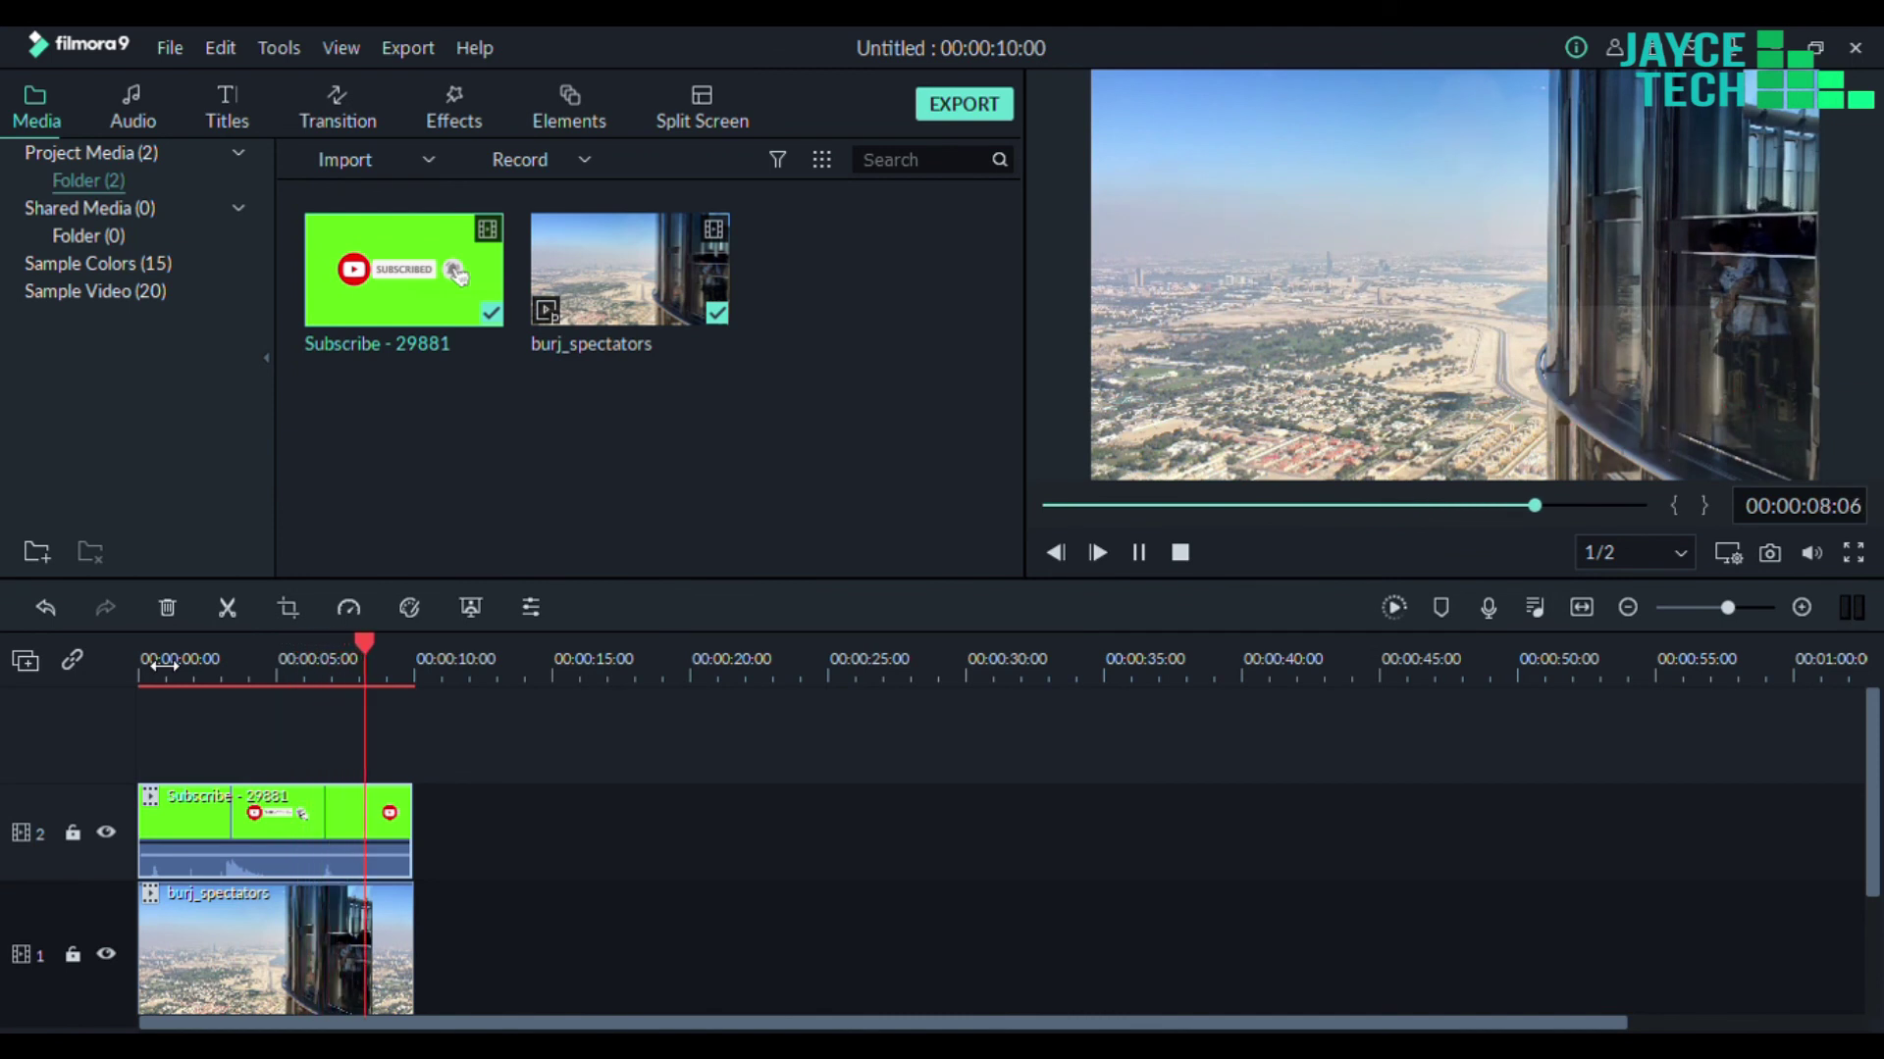
key("space")
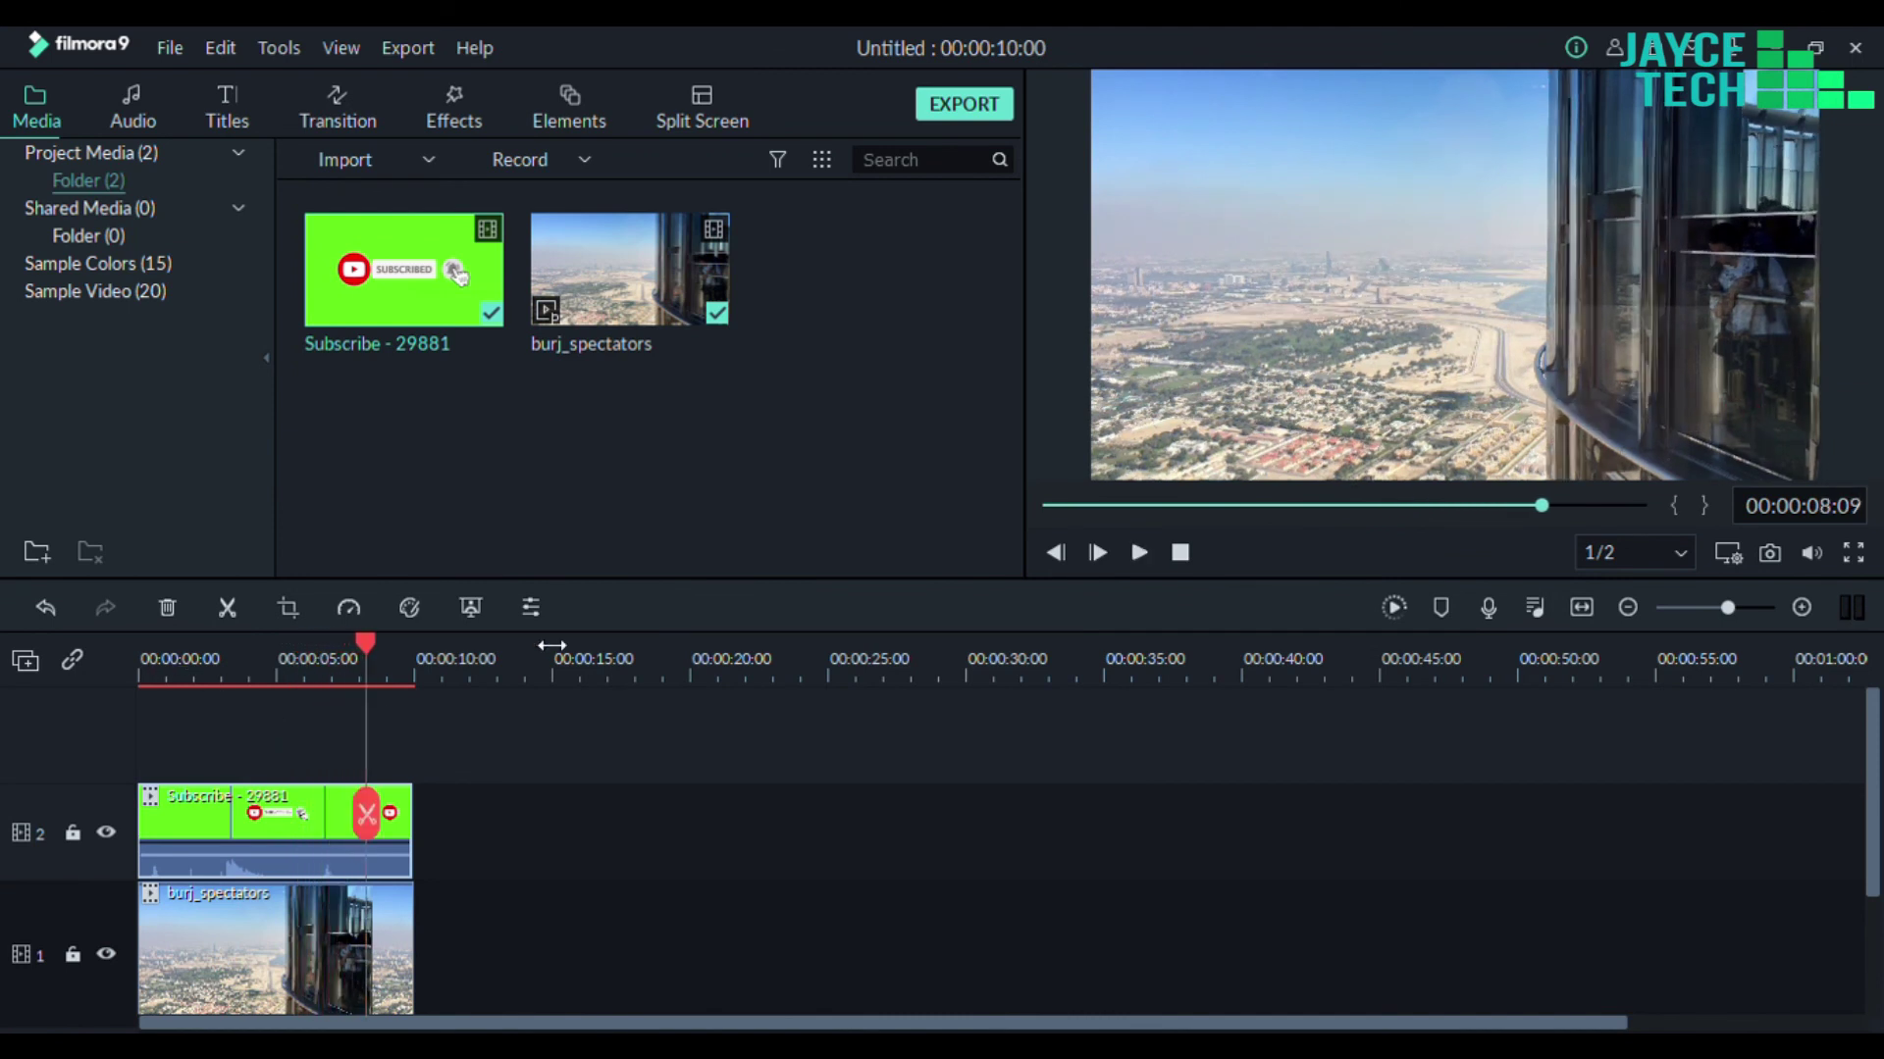